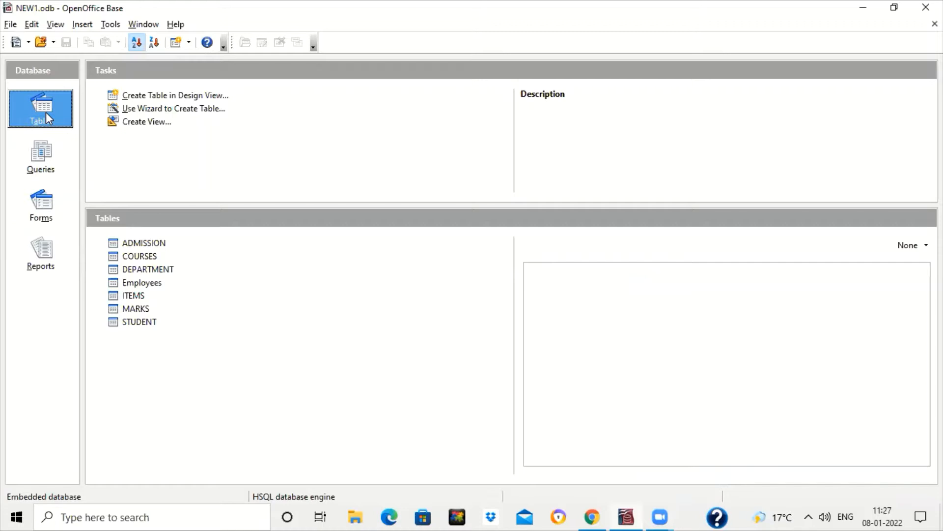
Step: Open the STUDENT table to examine its fields and records, and close it again
left_click(41, 153)
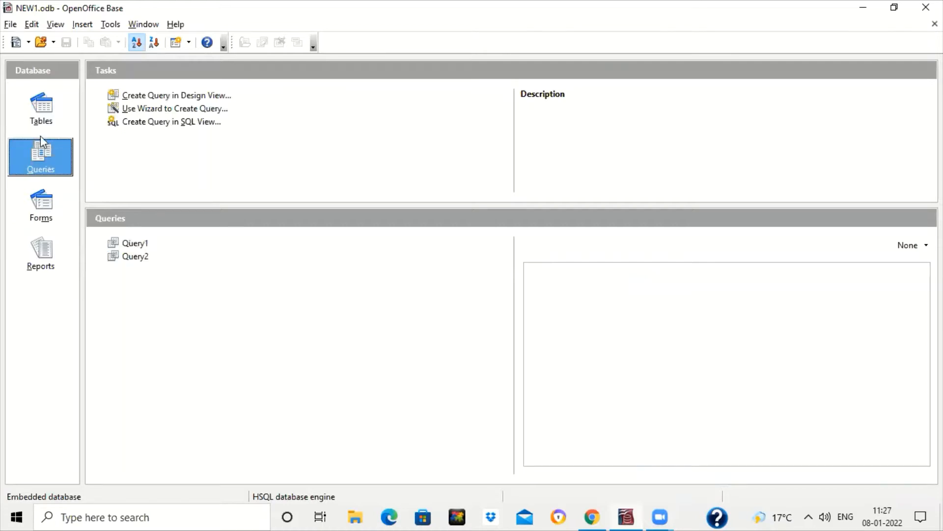
left_click(39, 112)
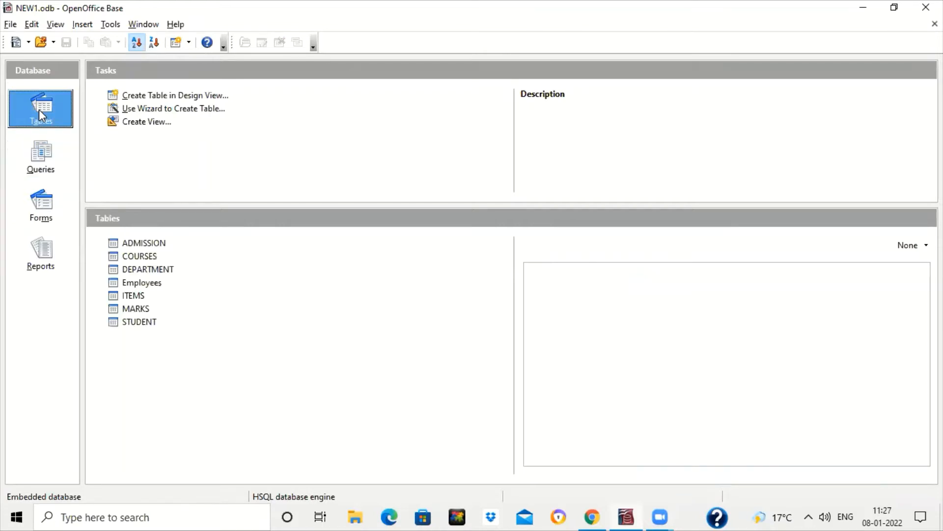
left_click(145, 324)
double_click(146, 324)
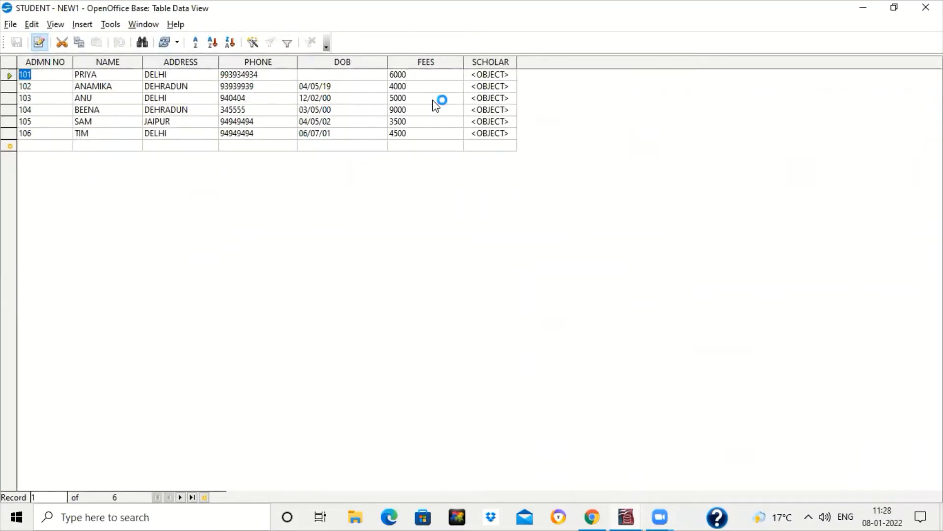
left_click(926, 7)
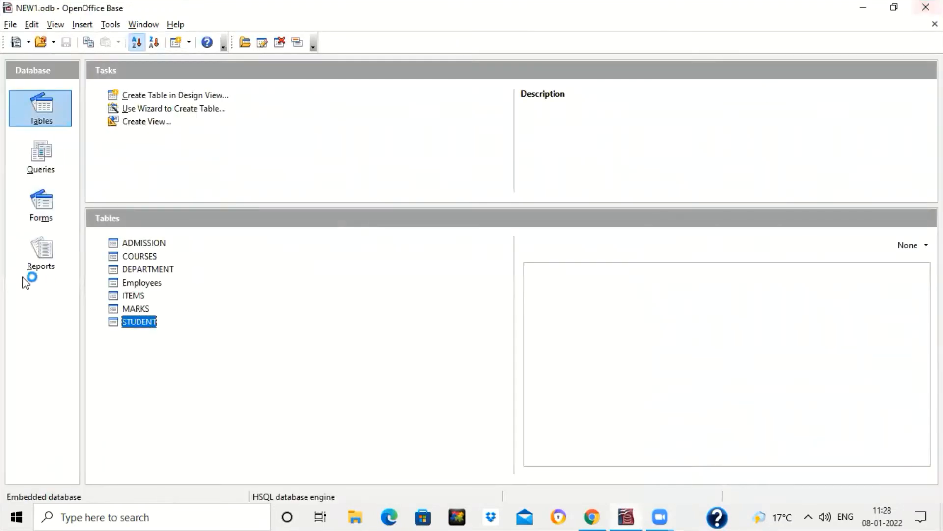
Step: Start a new form with the Form Wizard, using the STUDENT table as its source
left_click(46, 219)
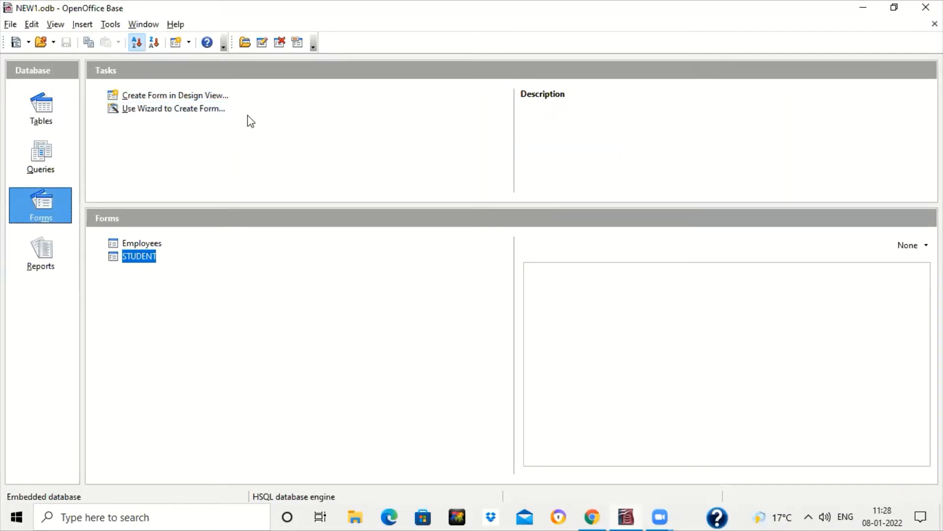
left_click(161, 109)
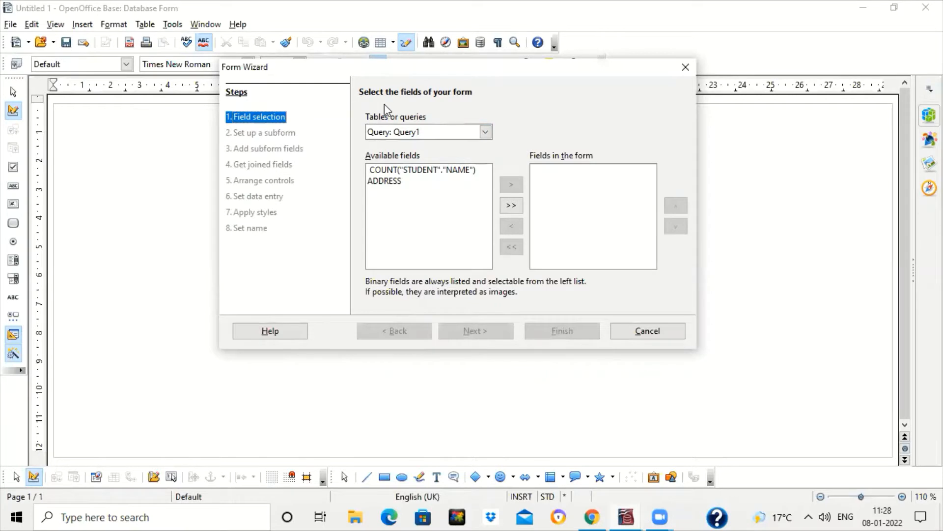
left_click(451, 134)
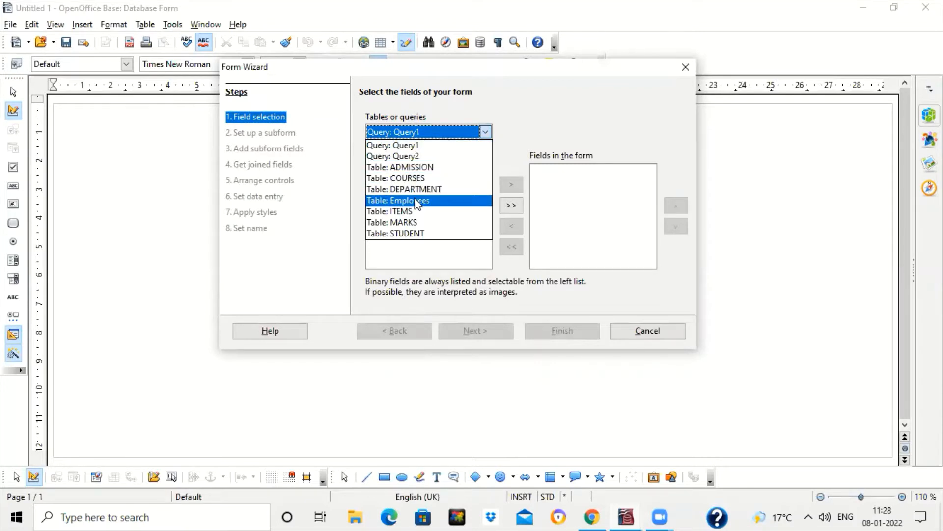
left_click(418, 234)
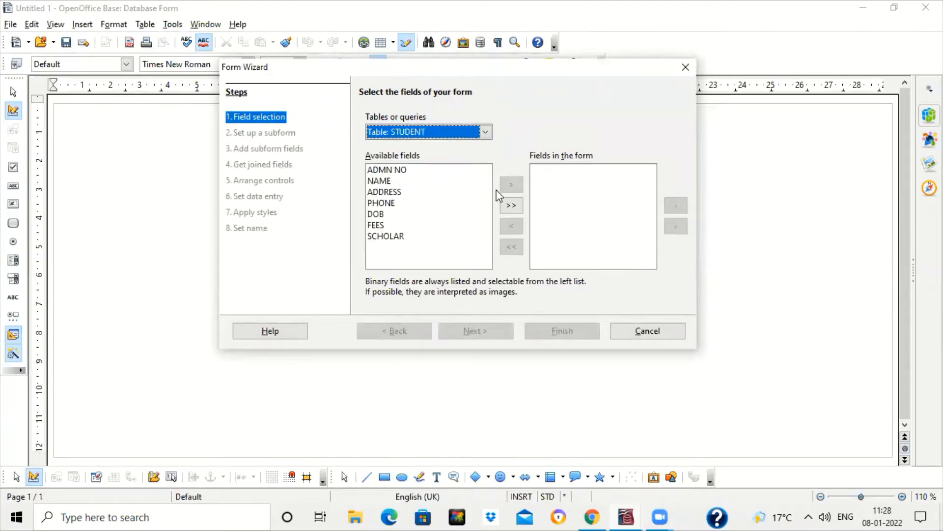
Step: Include the fields ADMN NO, NAME, ADDRESS, PHONE, DOB and FEES in the form, leaving out SCHOLAR
left_click(400, 173)
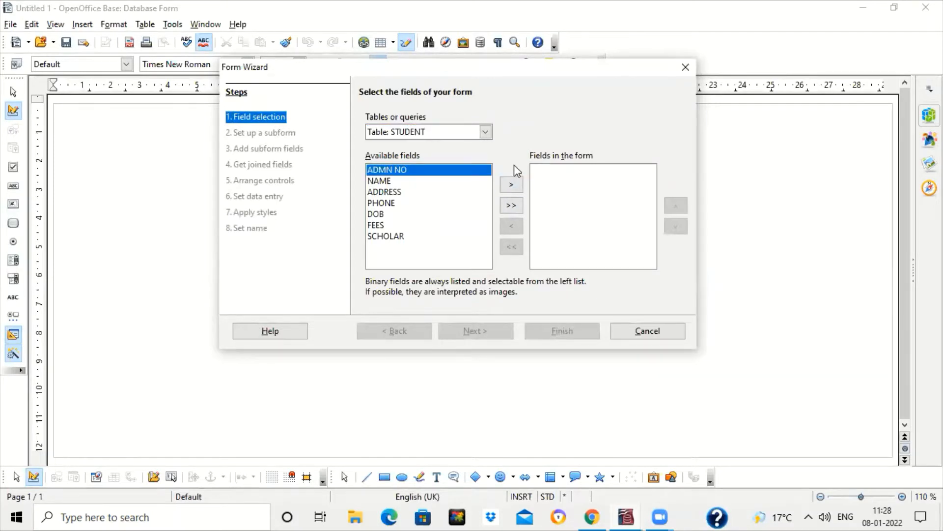
left_click(514, 190)
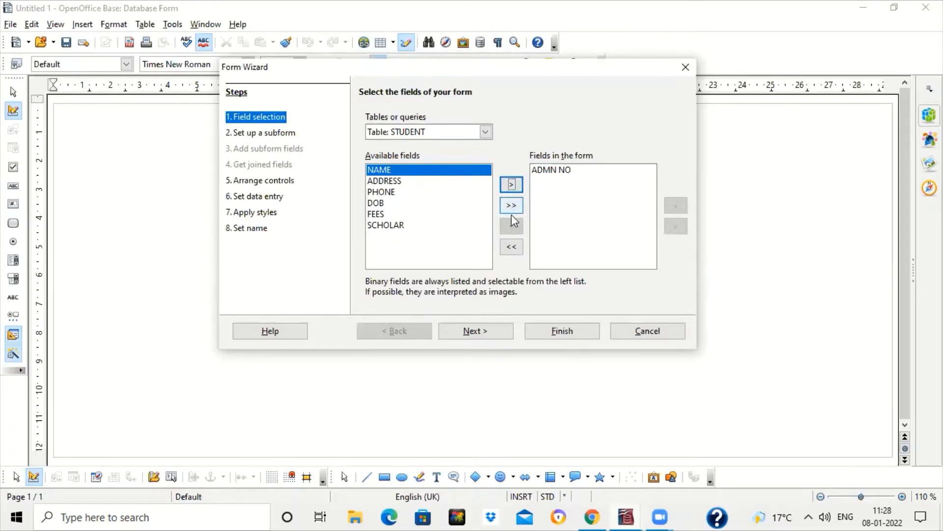
left_click(511, 207)
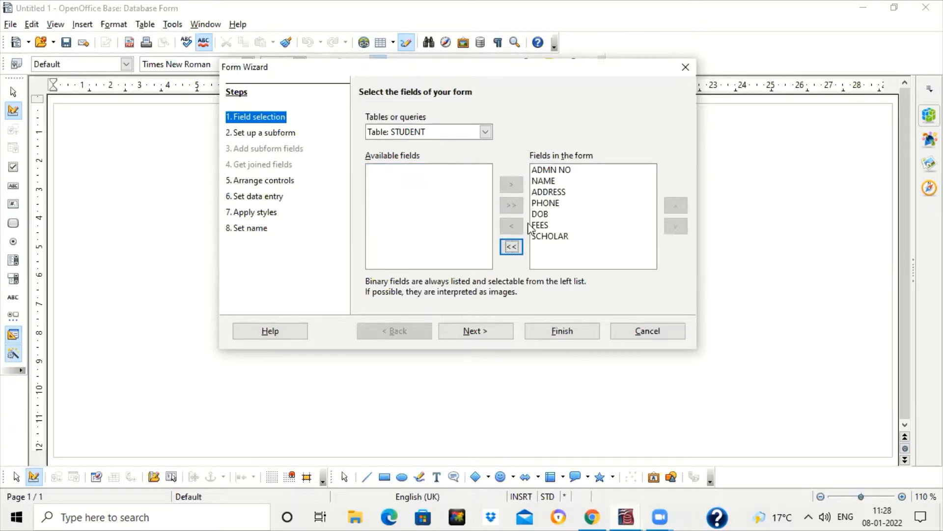
left_click(548, 237)
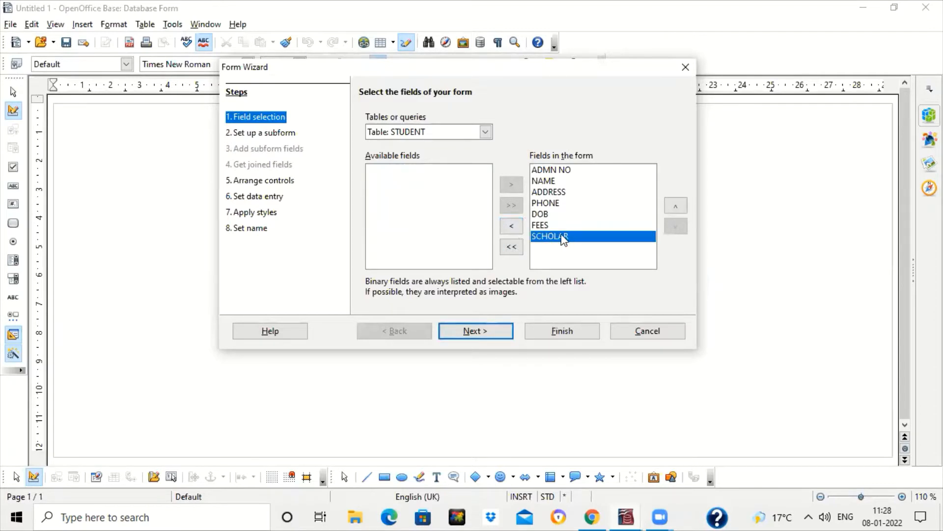
left_click(512, 227)
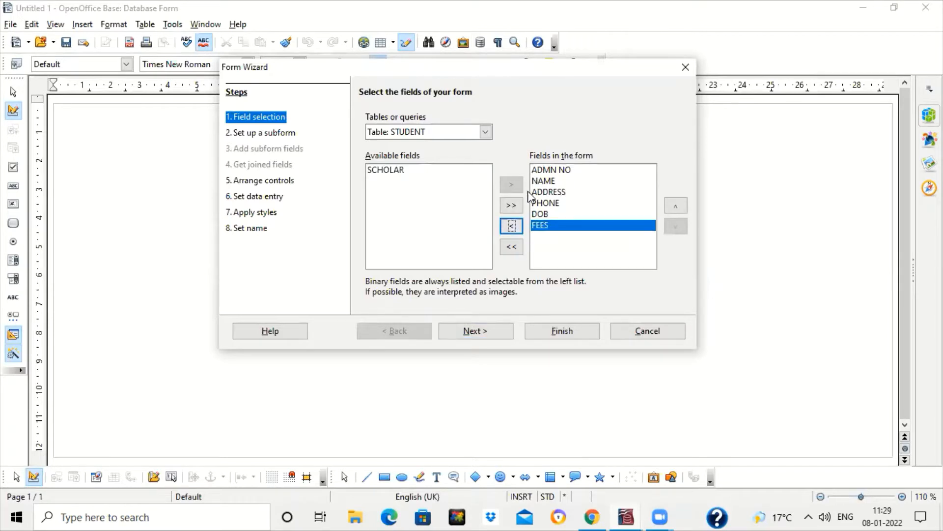
left_click(496, 329)
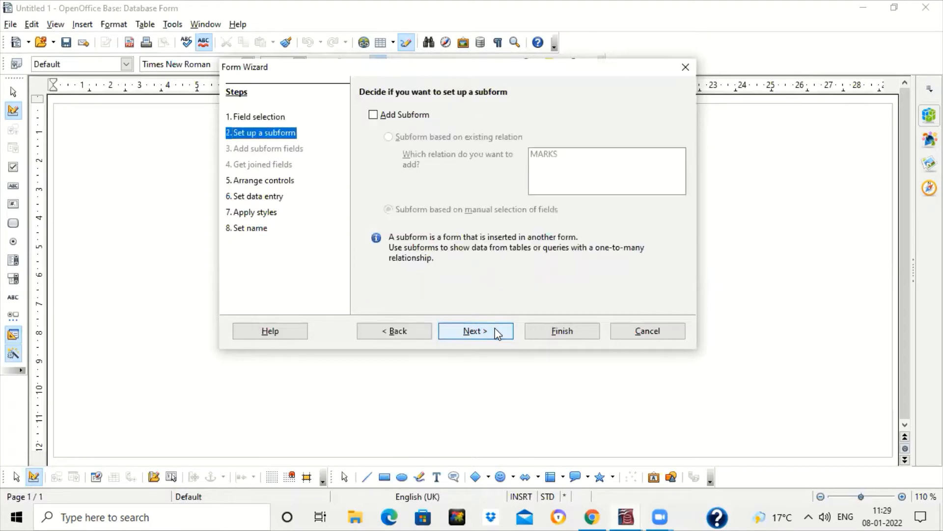
Step: Skip the subform and arrange the main form's controls as Columnar - Labels Left
left_click(494, 328)
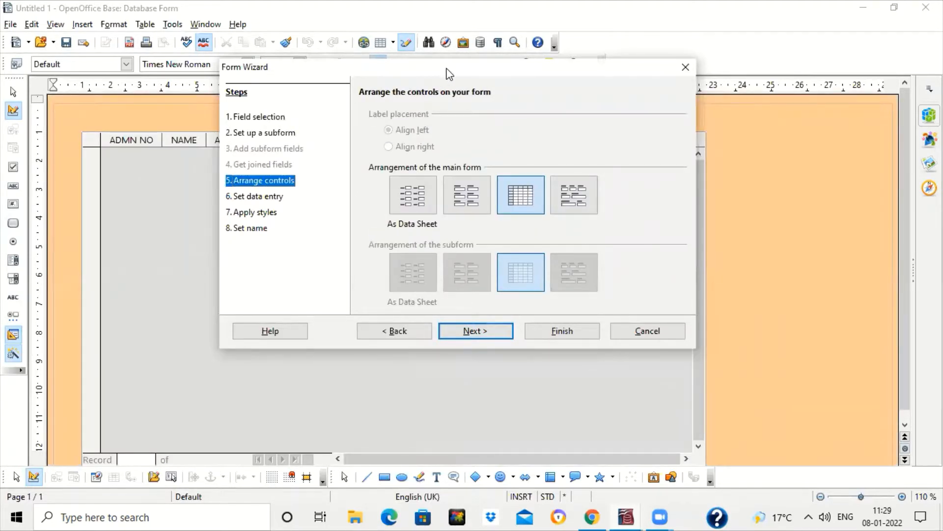
left_click_drag(448, 73, 678, 127)
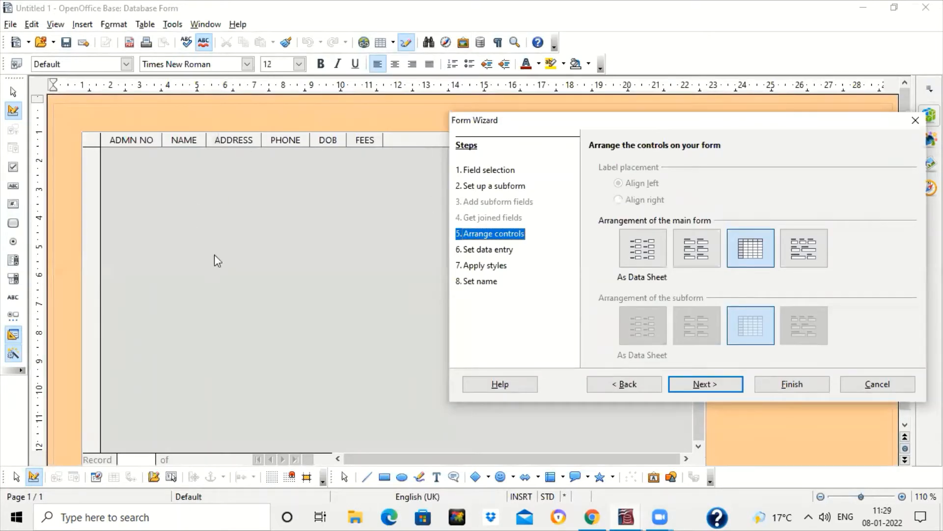
left_click(654, 248)
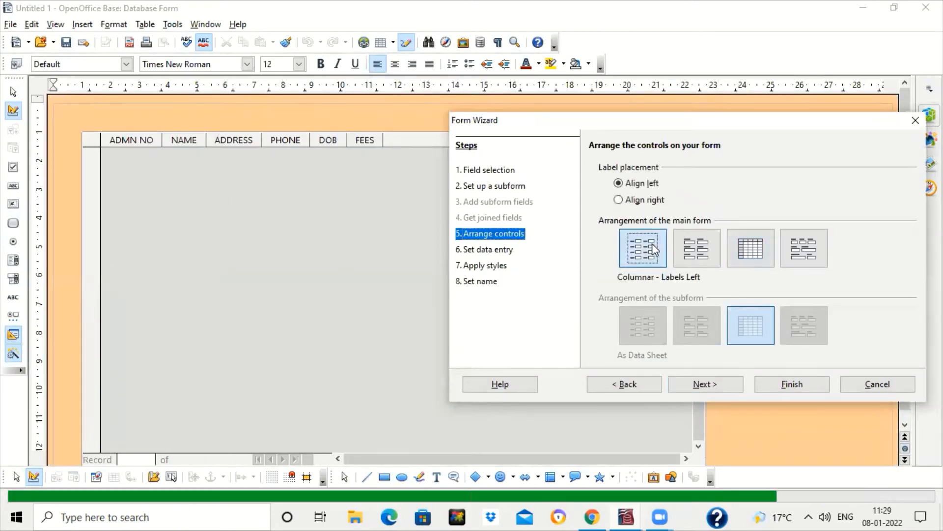
left_click(688, 247)
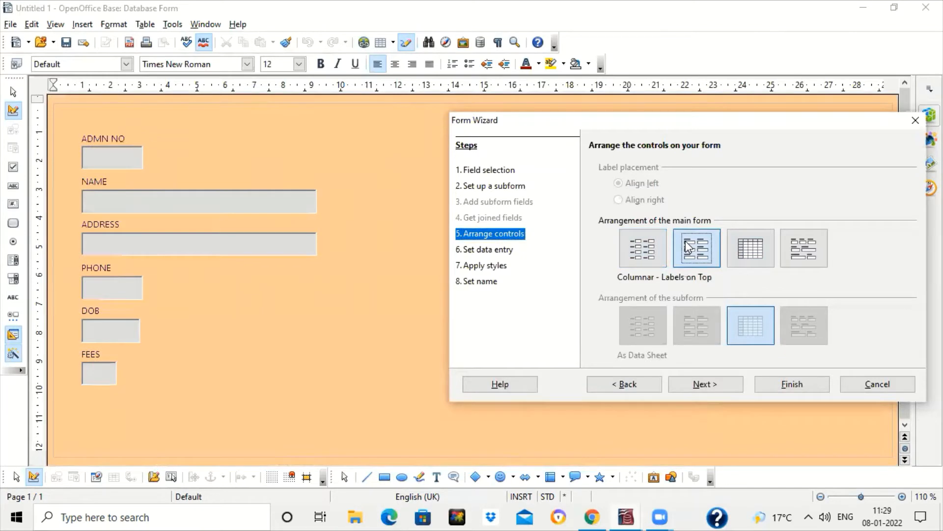
left_click(737, 256)
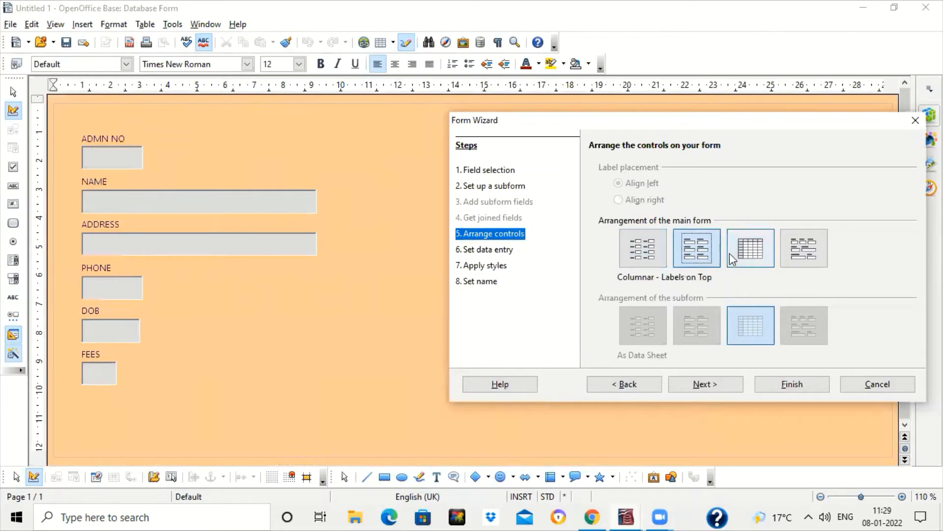
left_click(643, 259)
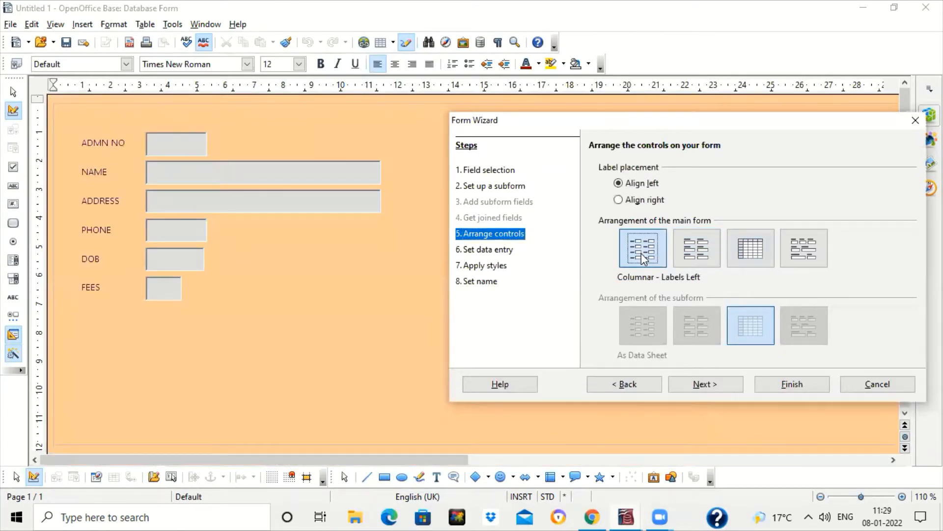
left_click(721, 385)
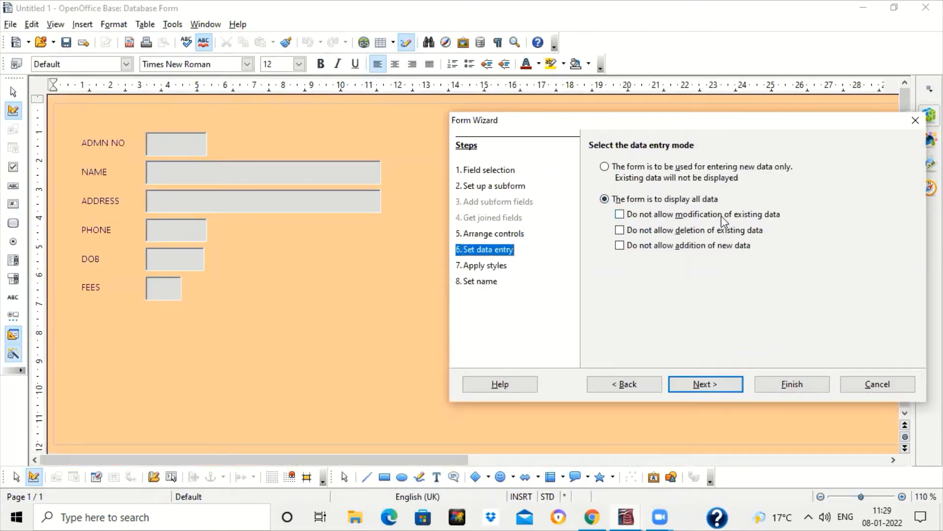
Step: Keep the data entry mode that displays all data, and apply the Ice Blue style with 3D look field borders
left_click(706, 387)
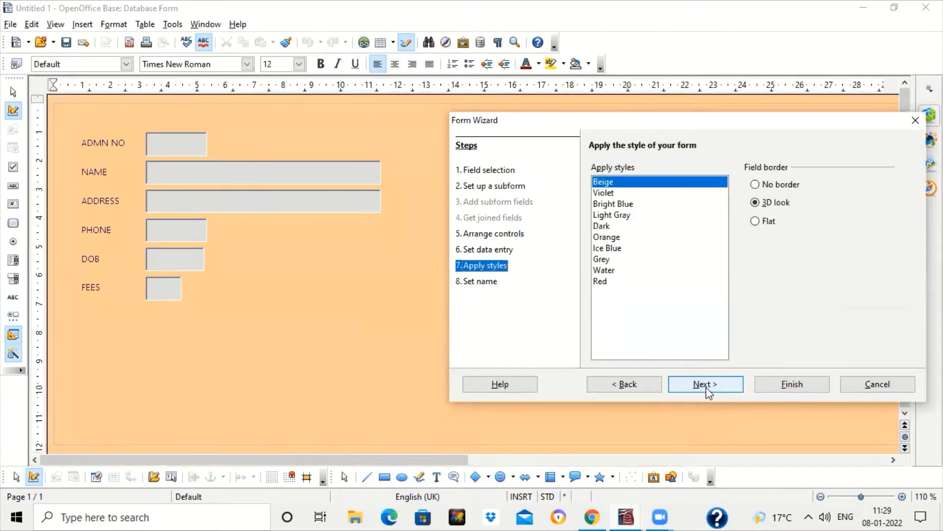
left_click(615, 193)
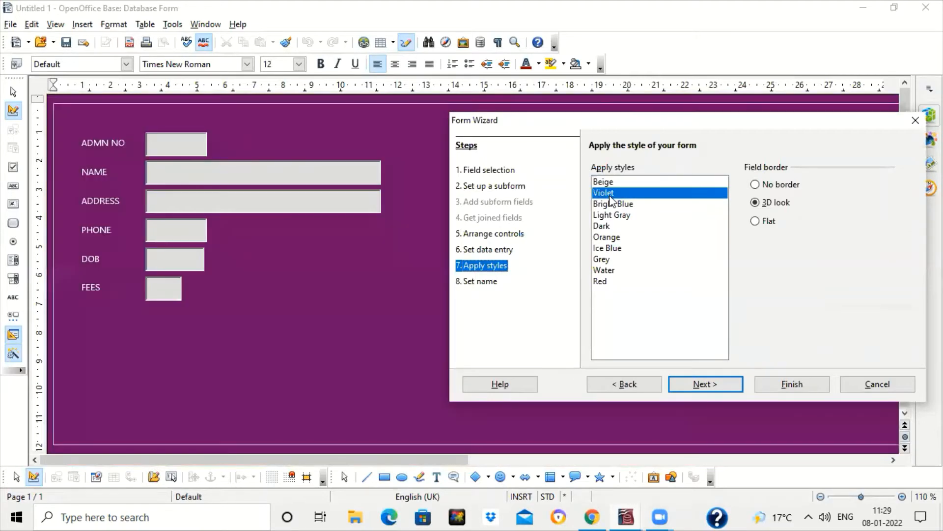
left_click(612, 204)
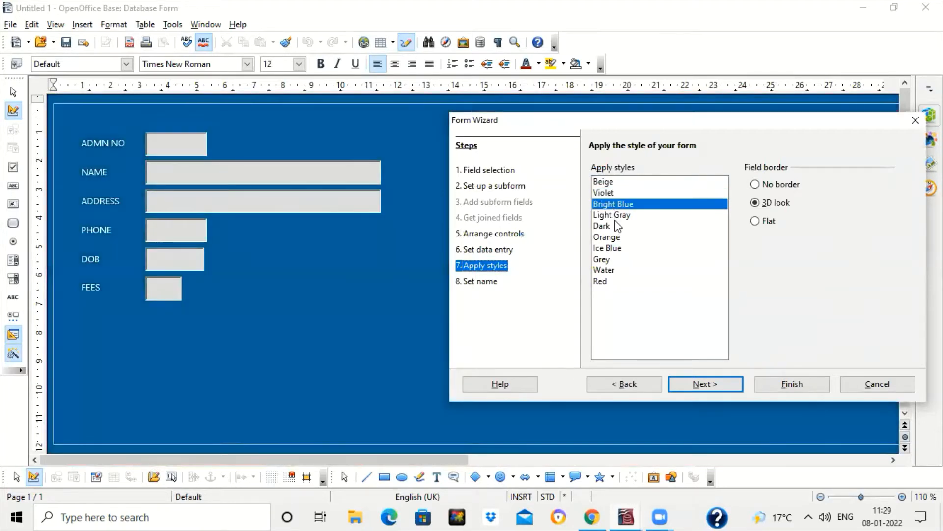
left_click(615, 218)
left_click(617, 227)
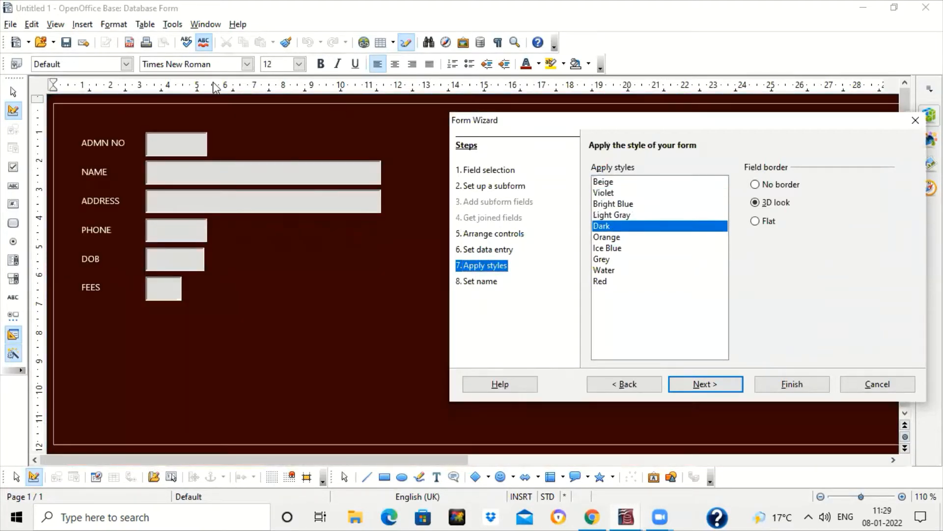
left_click(609, 248)
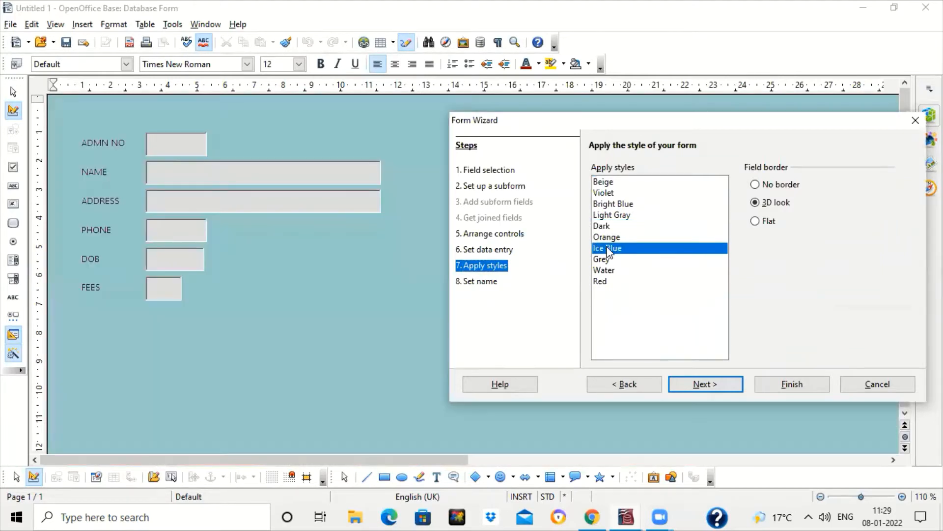
left_click(690, 385)
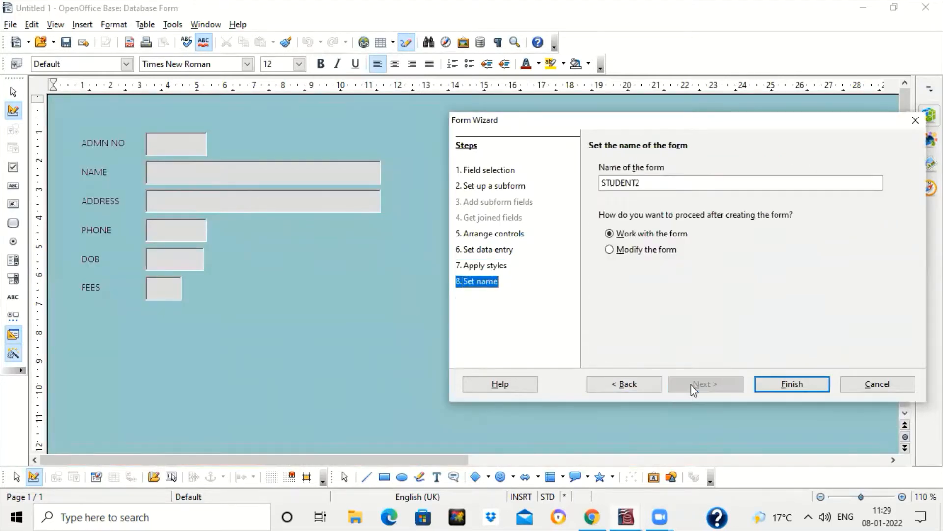
Step: Name the form form1 and finish the wizard with the option to work with the form
double_click(643, 180)
type("form1")
left_click(777, 384)
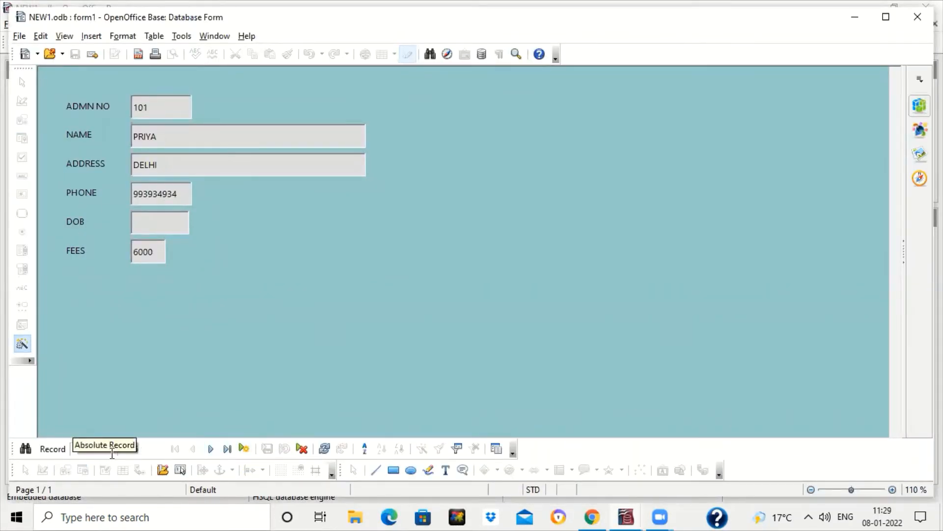
Step: Browse the student records in form1 by moving to the next, previous, first and last records
left_click(210, 448)
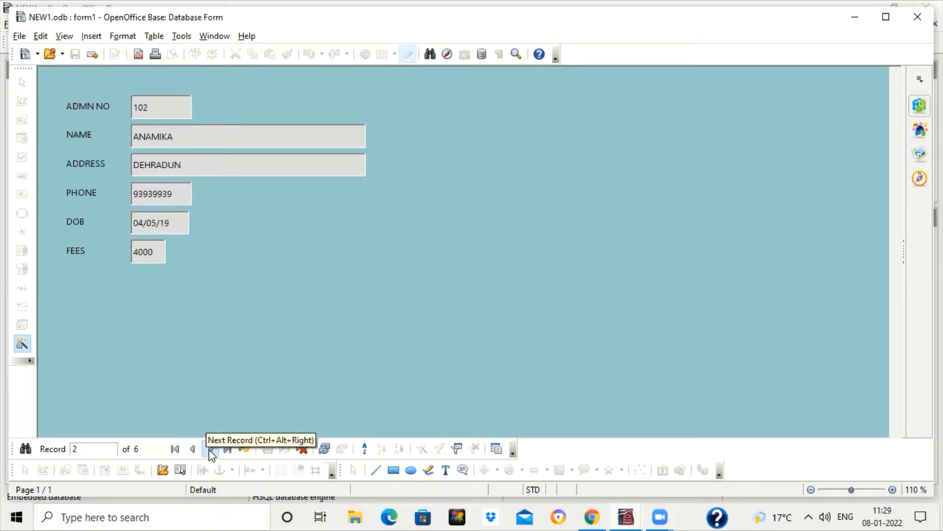
left_click(211, 448)
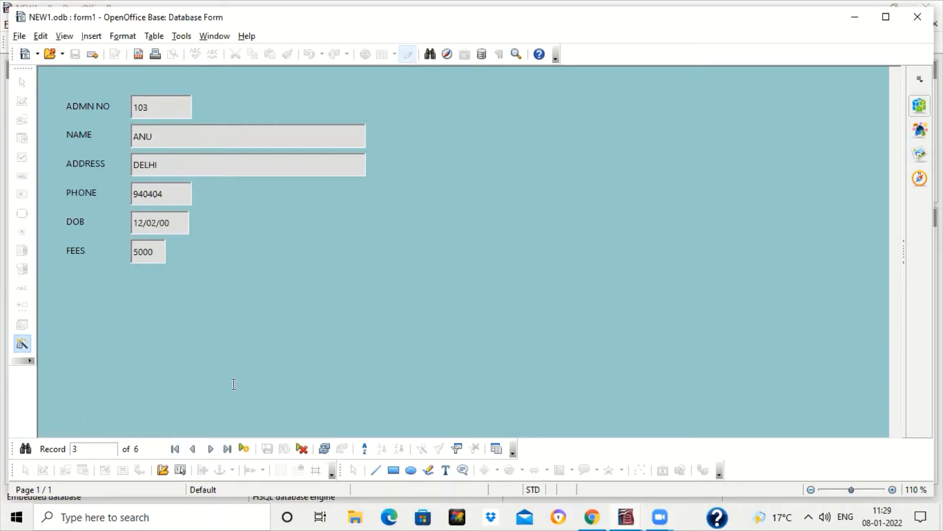
left_click(210, 449)
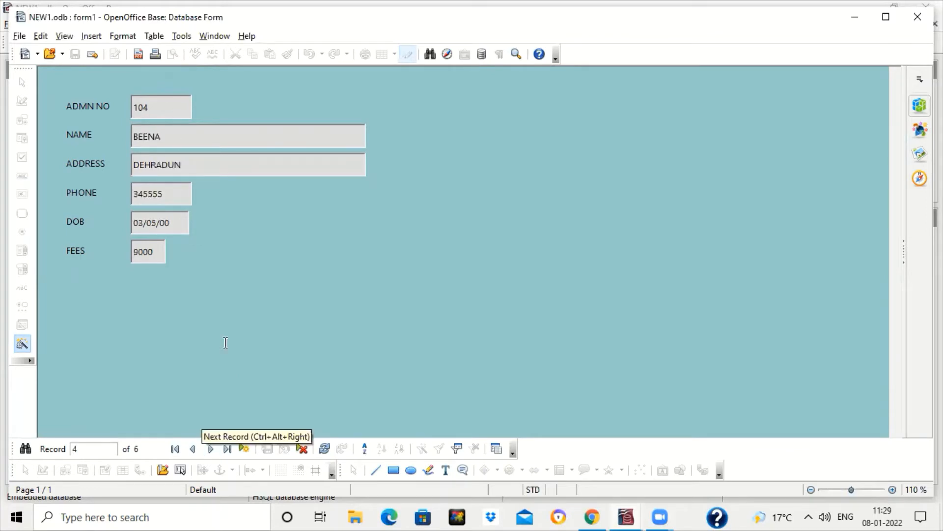
left_click(175, 448)
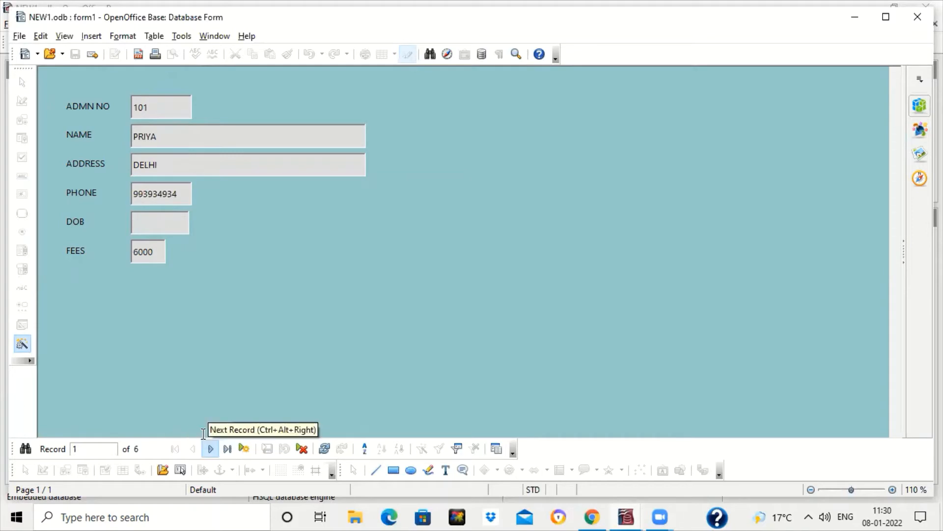
left_click(210, 449)
left_click(228, 449)
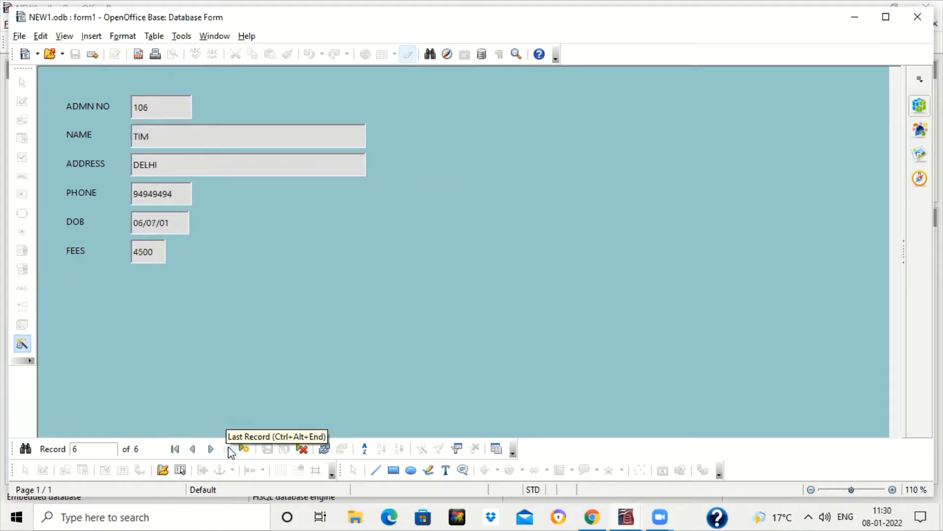
left_click(192, 448)
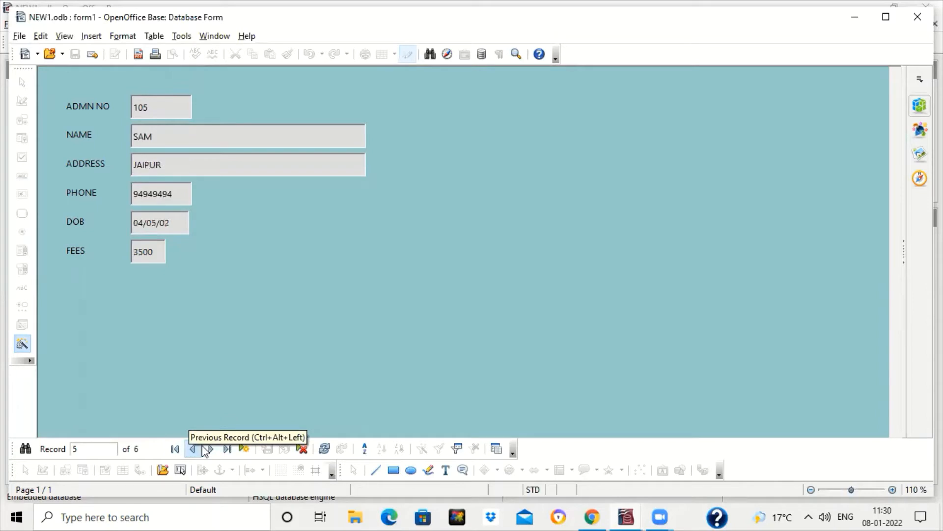
left_click(211, 449)
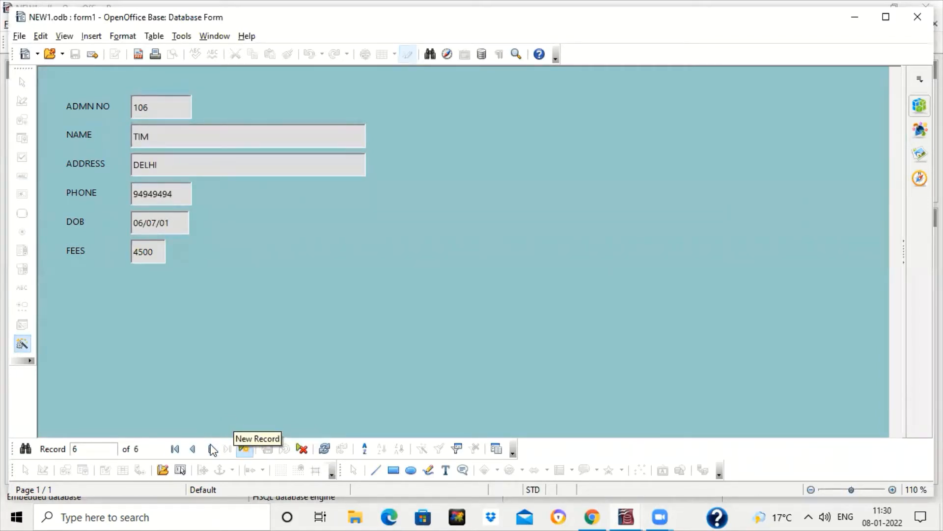
Step: Start a new student record in form1 and fill in the admission number, name, phone number and DELHI as the address
left_click(245, 453)
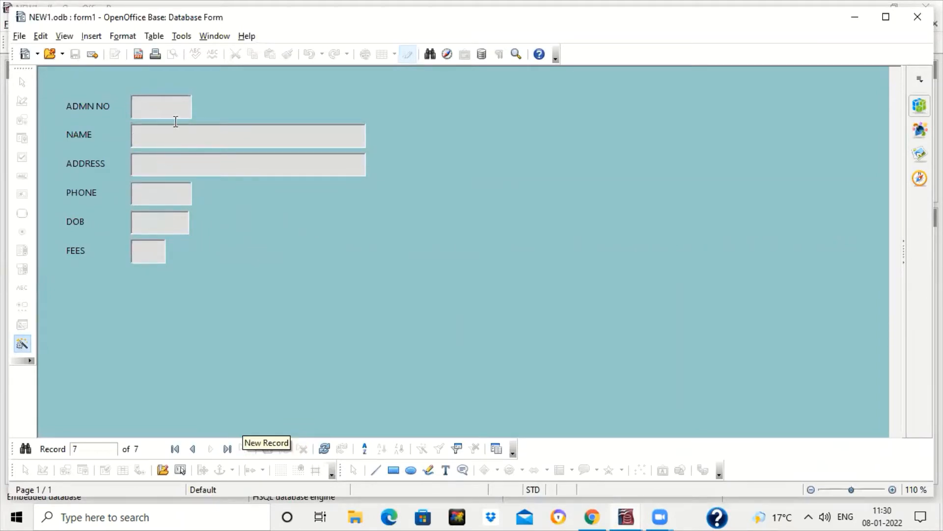
type("107")
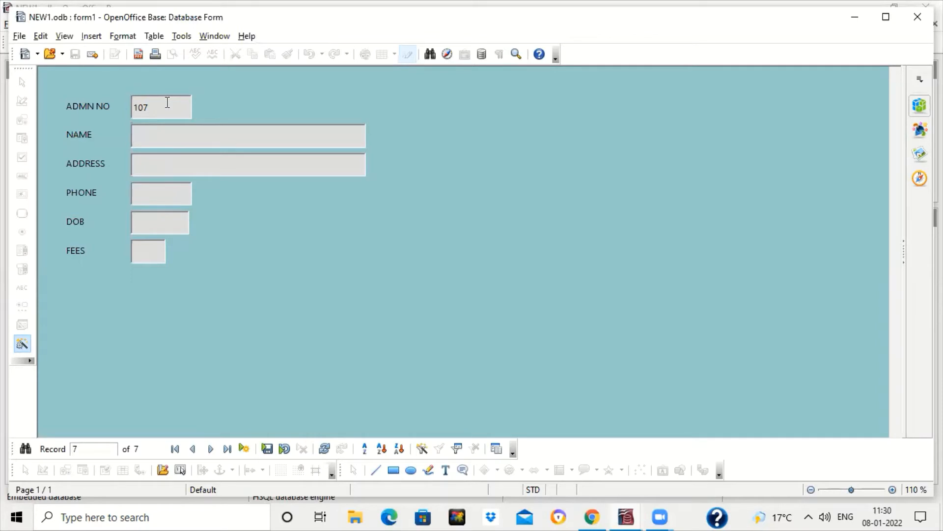
type("freya")
key("Tab")
type("DELH")
type("93939393")
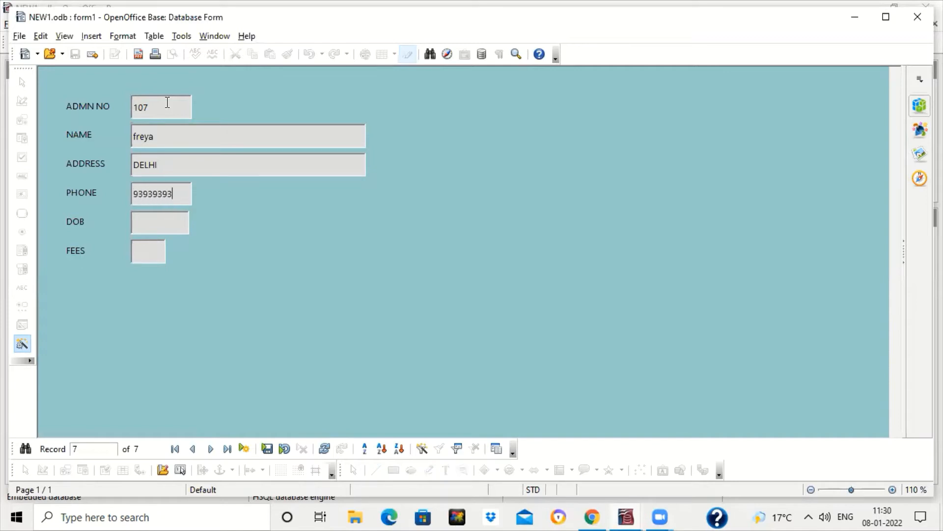
Step: Complete the new record with the student's date of birth and fees of 7800, and save it by moving past the last field
key("Tab")
type("12/2/2")
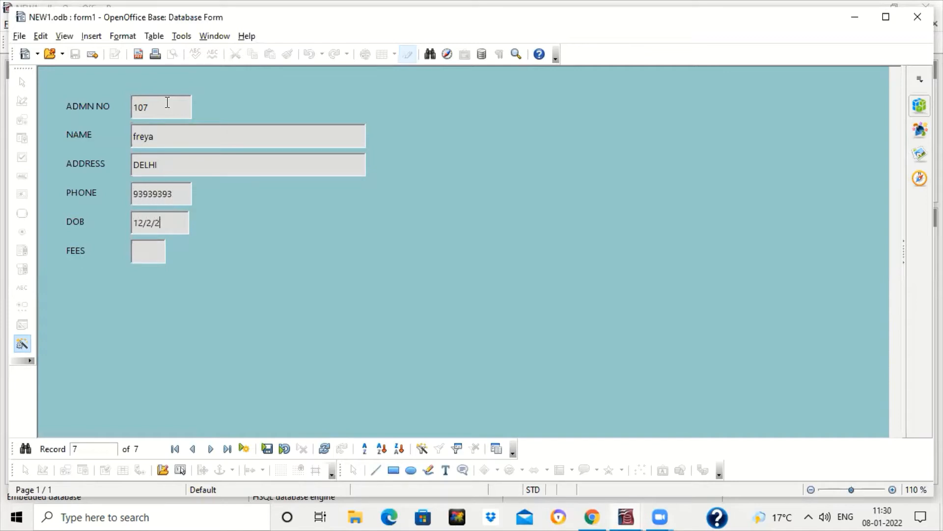
type("003")
key("Tab")
type("7800")
key("Tab")
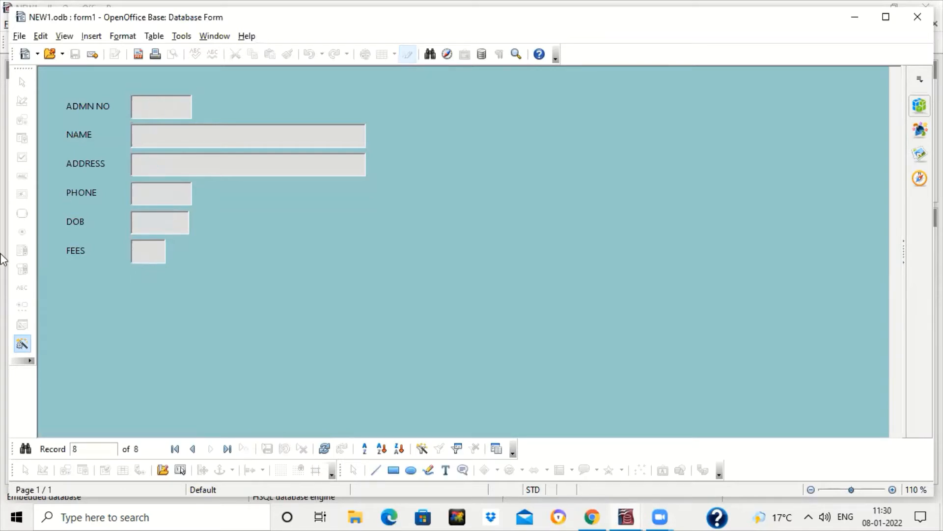
Step: Go back to the newly added record in form1 to check it, and close the form
left_click(193, 448)
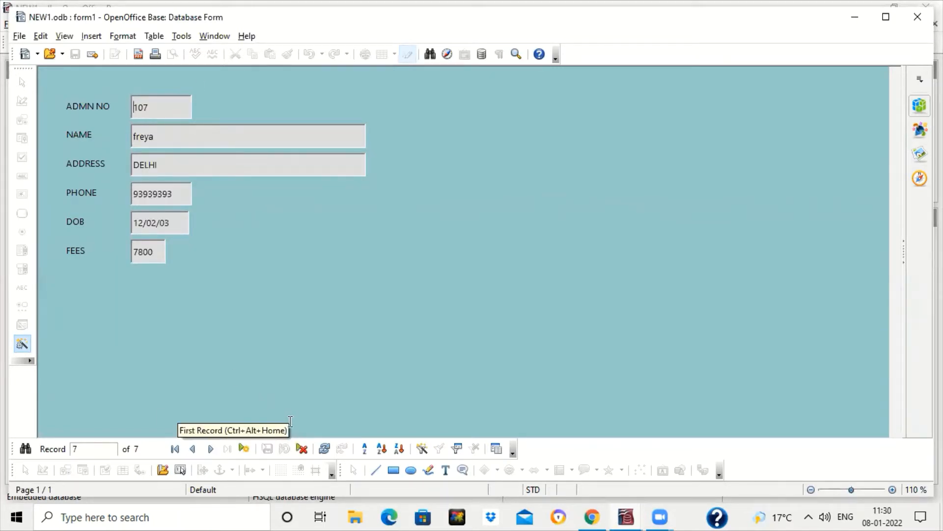
left_click(211, 449)
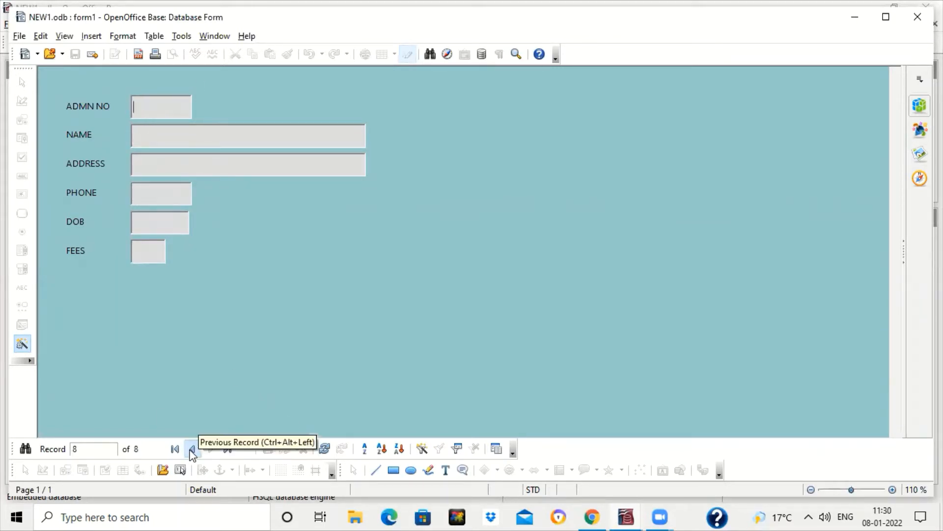
left_click(192, 448)
left_click(918, 17)
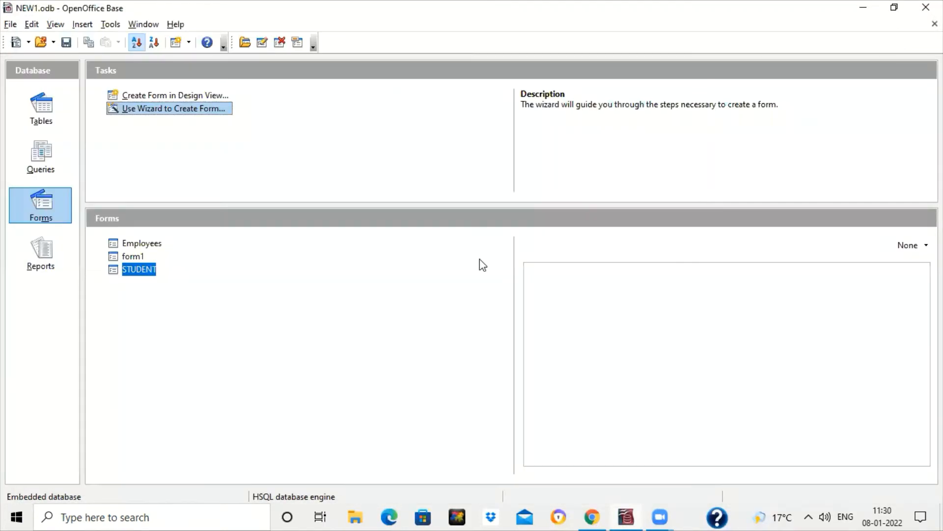
Step: Open the STUDENT table to check for the record added through the form, and close the table
left_click(42, 108)
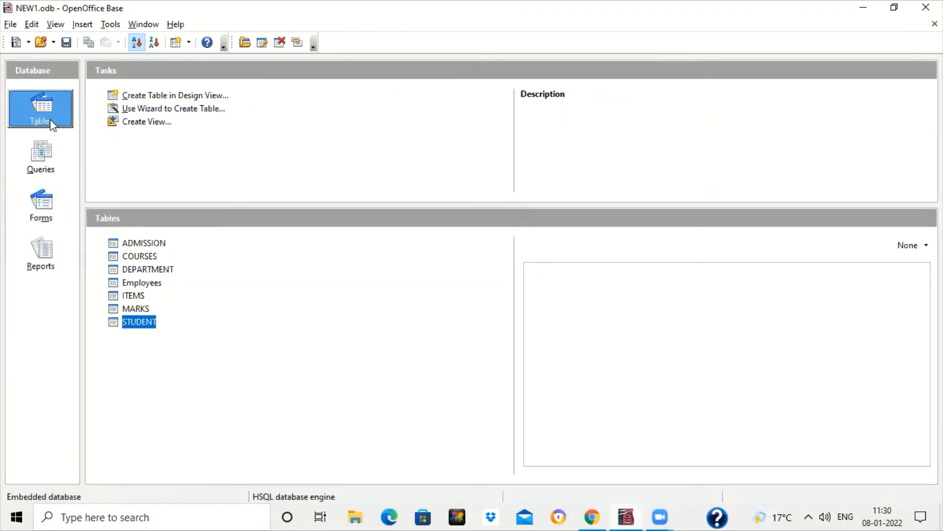
double_click(149, 328)
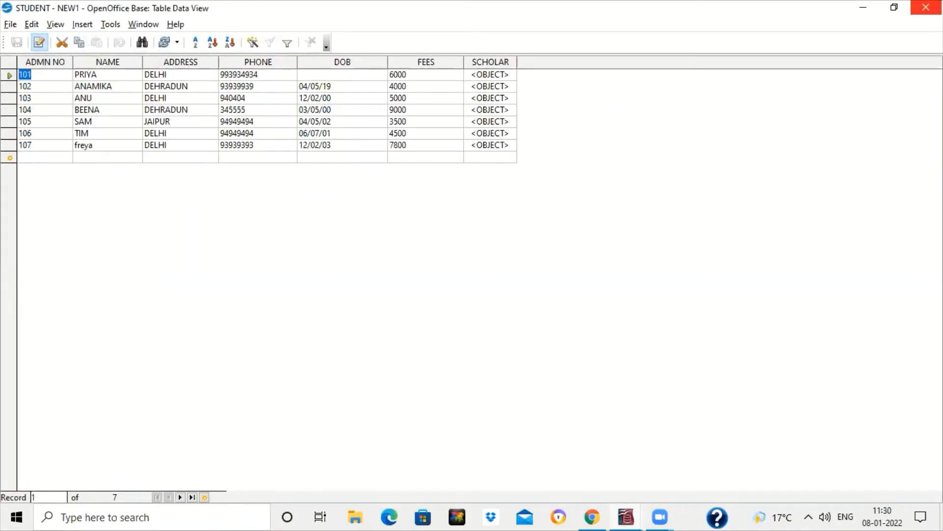
left_click(926, 7)
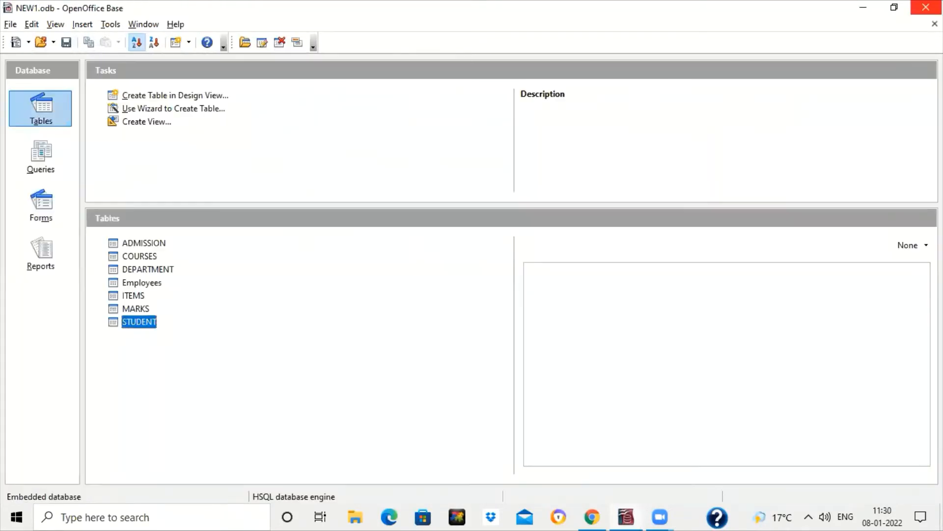
Step: Open the STUDENT form and browse through its first few records, ending on the last record
left_click(42, 206)
double_click(148, 268)
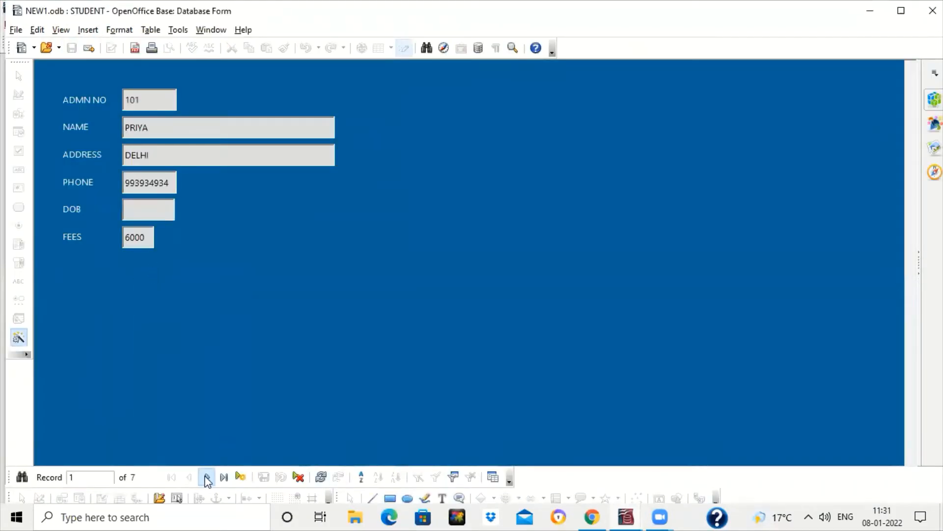
left_click(206, 477)
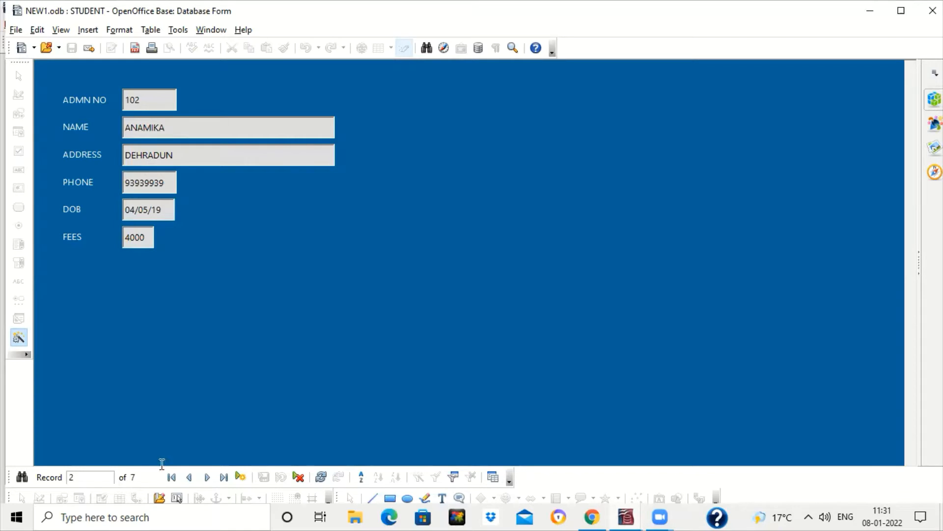
left_click(206, 477)
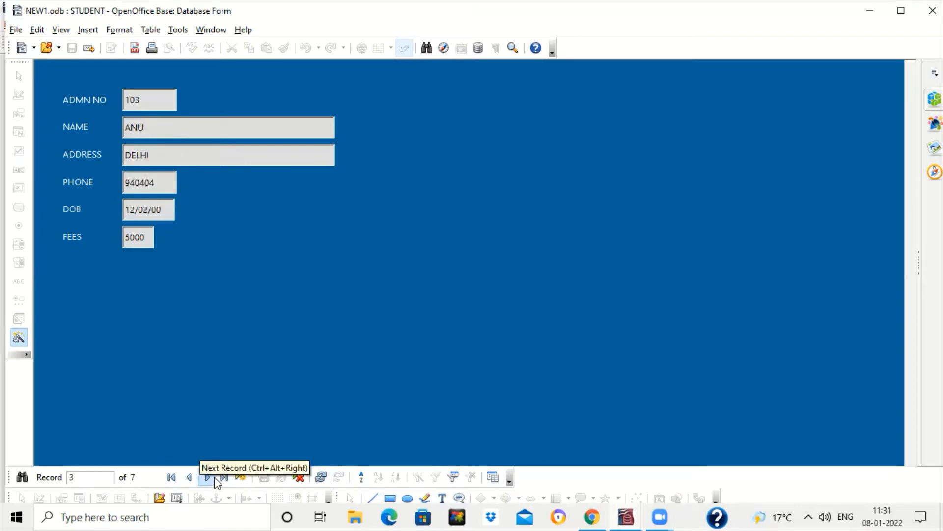
left_click(215, 478)
left_click(224, 477)
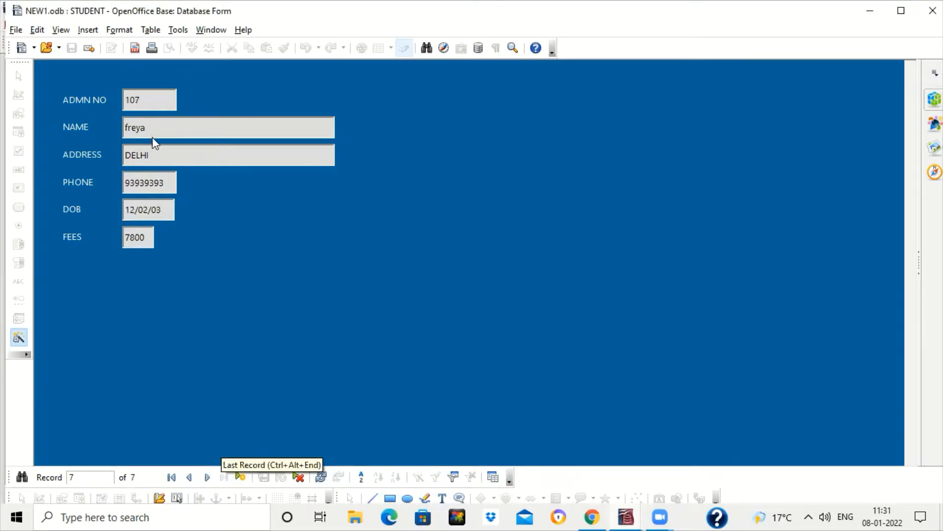
Step: Change the last record's address to JAIPUR, save the record and return to it
left_click_drag(158, 157, 86, 149)
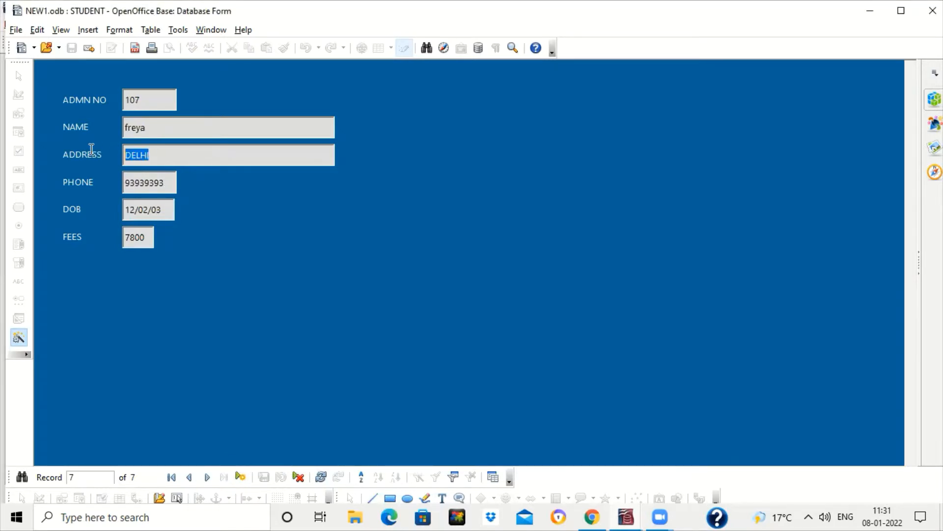
type("JAIPUR")
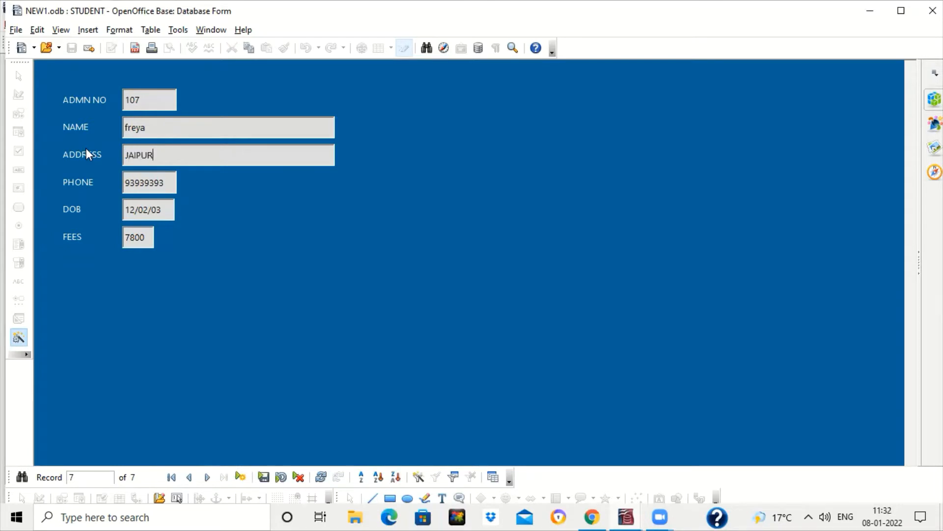
key("Tab")
key("Tab")
key("Tab")
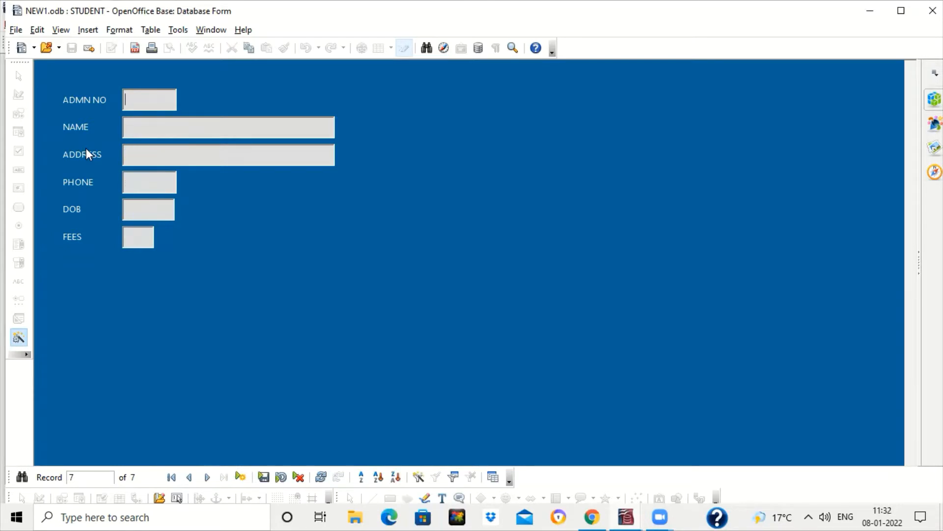
left_click(195, 479)
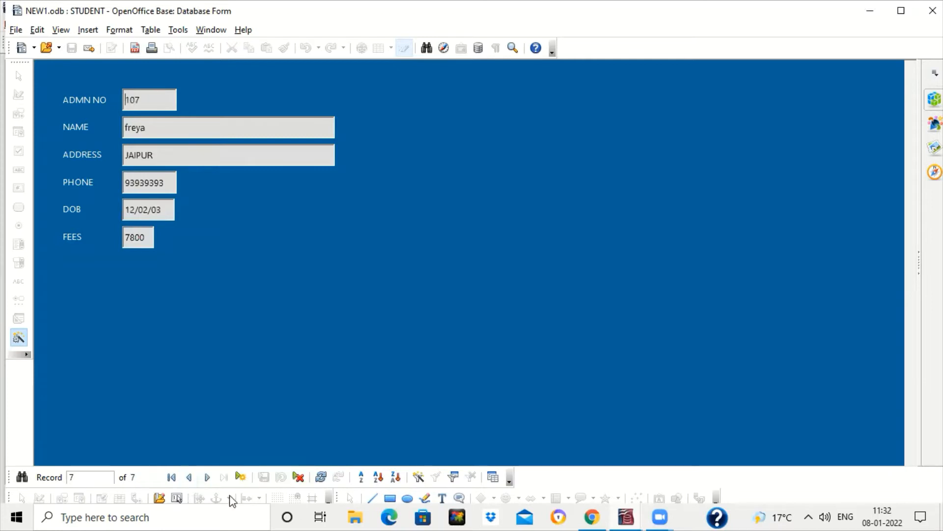
Step: Delete the fifth student record, confirming the deletion, and close the STUDENT form
double_click(190, 478)
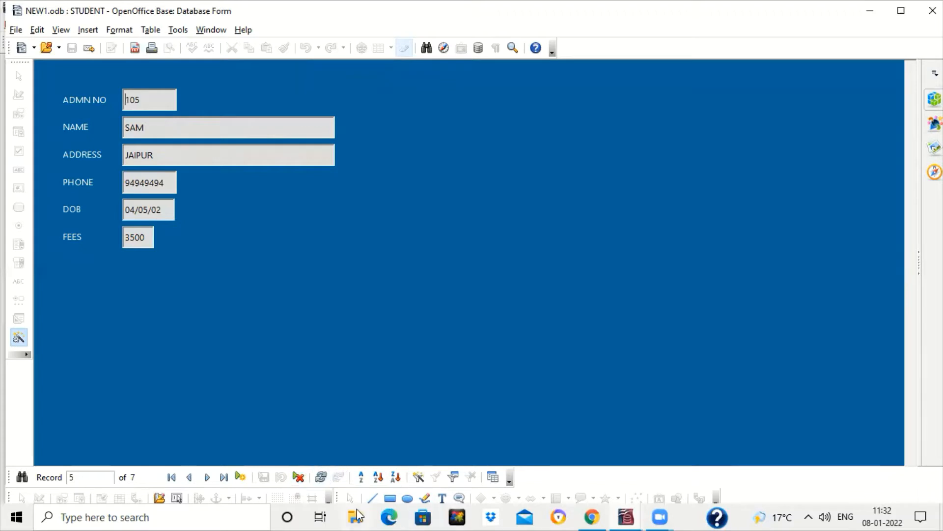
left_click(299, 477)
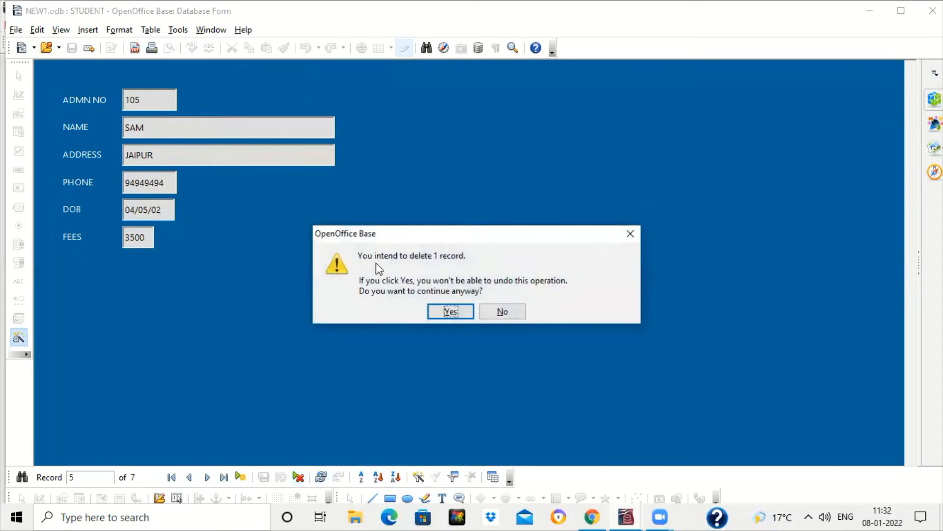
left_click(452, 311)
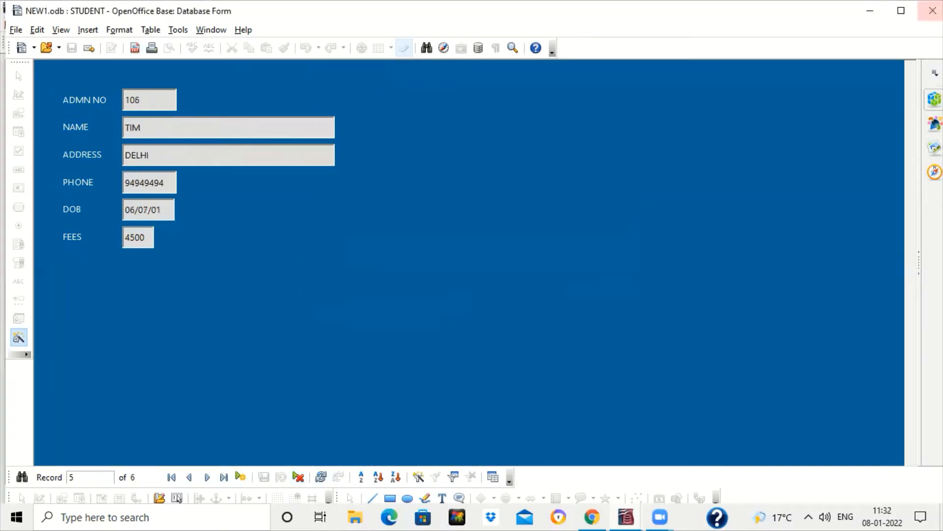
left_click(932, 10)
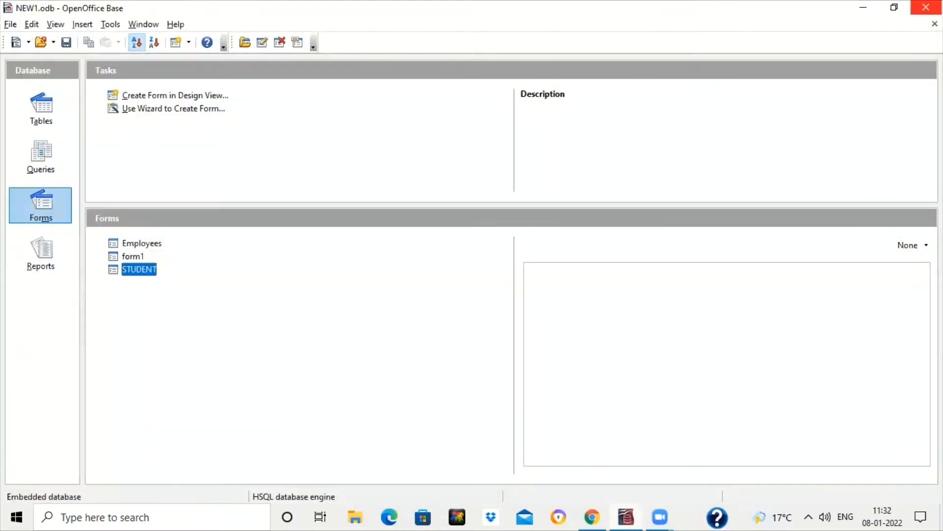
Step: Review the STUDENT table's data for the changed address and the deleted record, and close the table
left_click(38, 112)
double_click(127, 319)
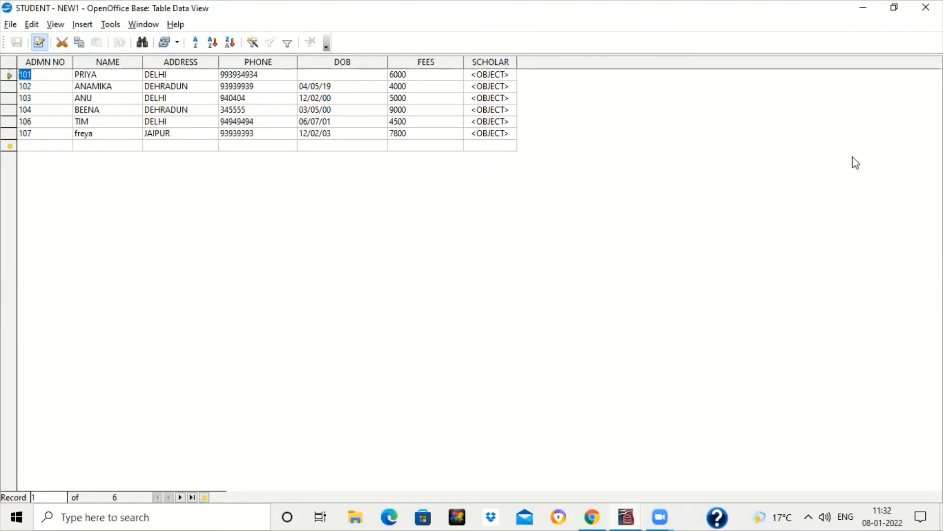
left_click(925, 7)
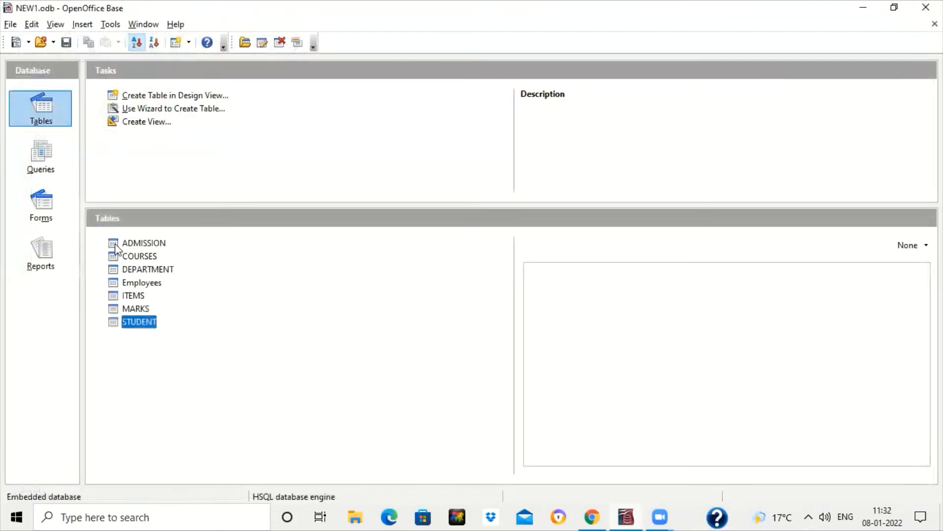
Step: Reopen the STUDENT form and search the NAME field for the deleted student's name
left_click(33, 192)
double_click(134, 269)
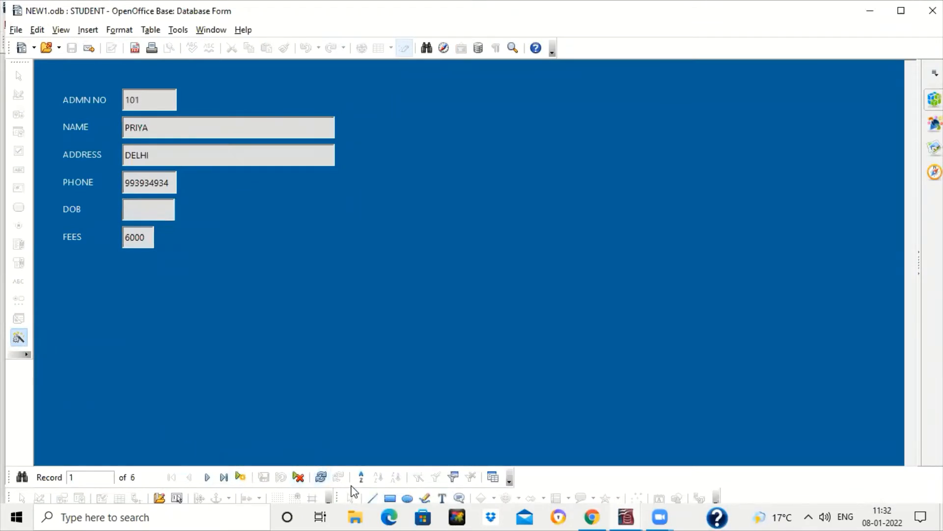
left_click(23, 478)
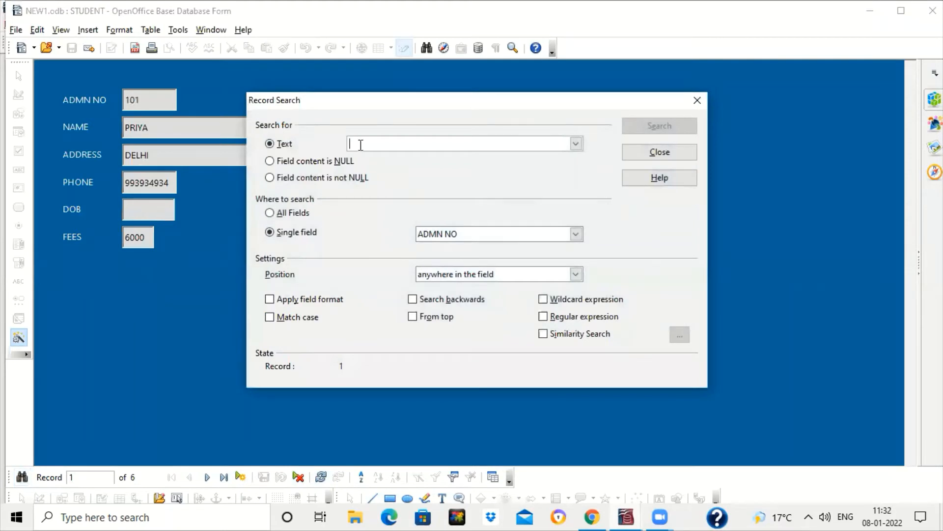
left_click(525, 234)
left_click(462, 258)
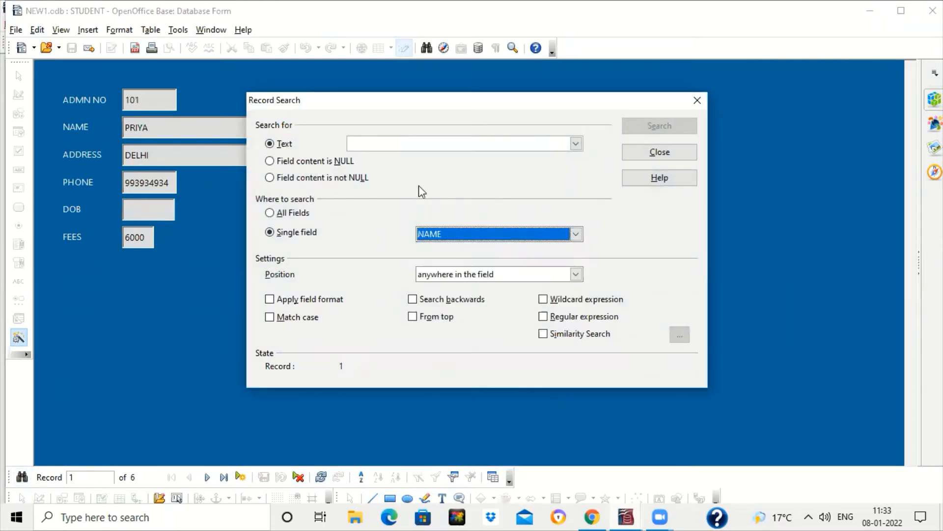
left_click(403, 141)
type("SAM")
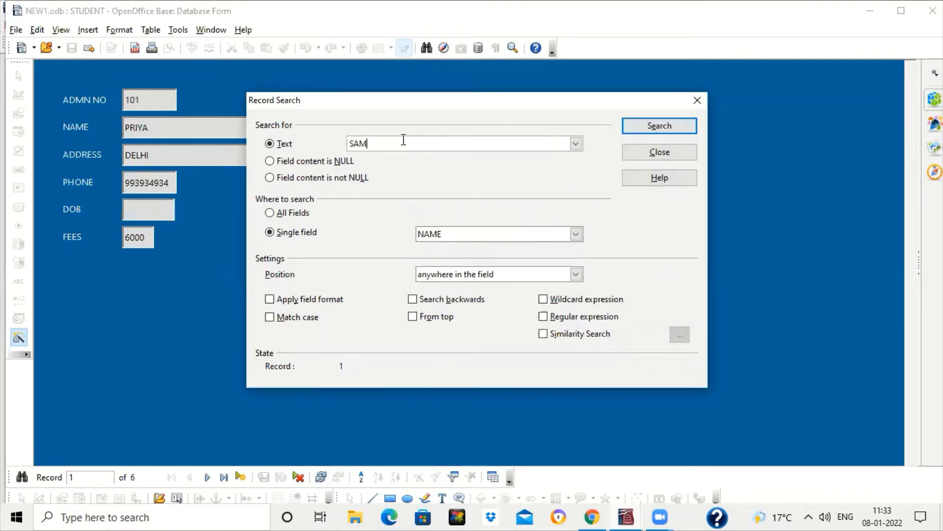
left_click(656, 126)
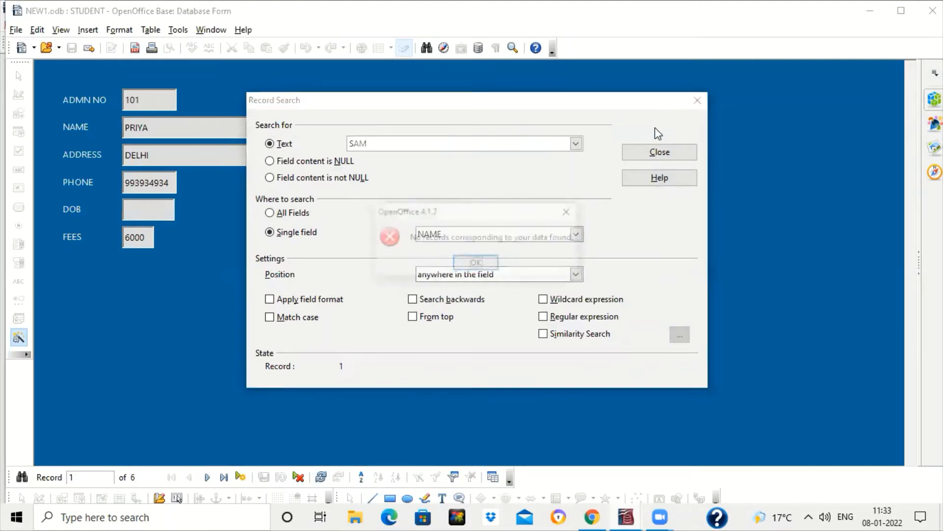
left_click(477, 268)
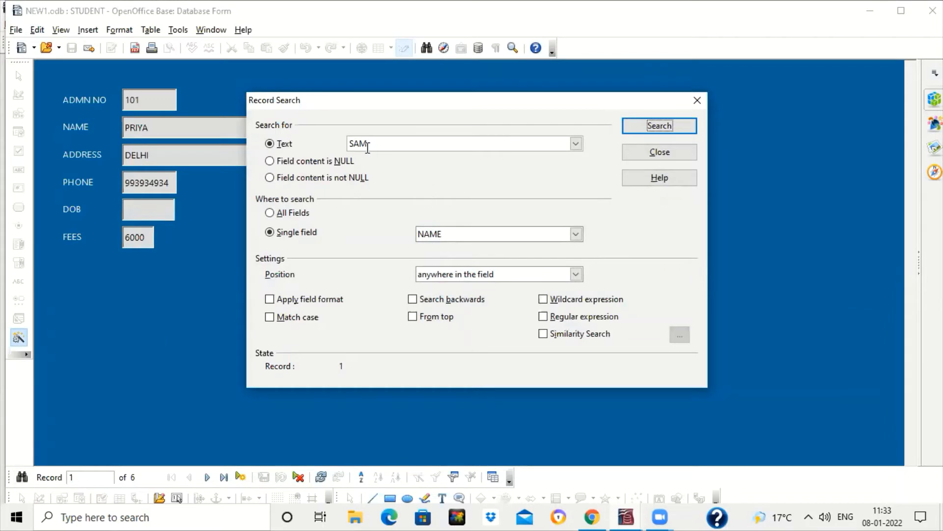
Step: Search the NAME field for a different student name
left_click_drag(368, 147, 317, 151)
type("JAI")
left_click(637, 123)
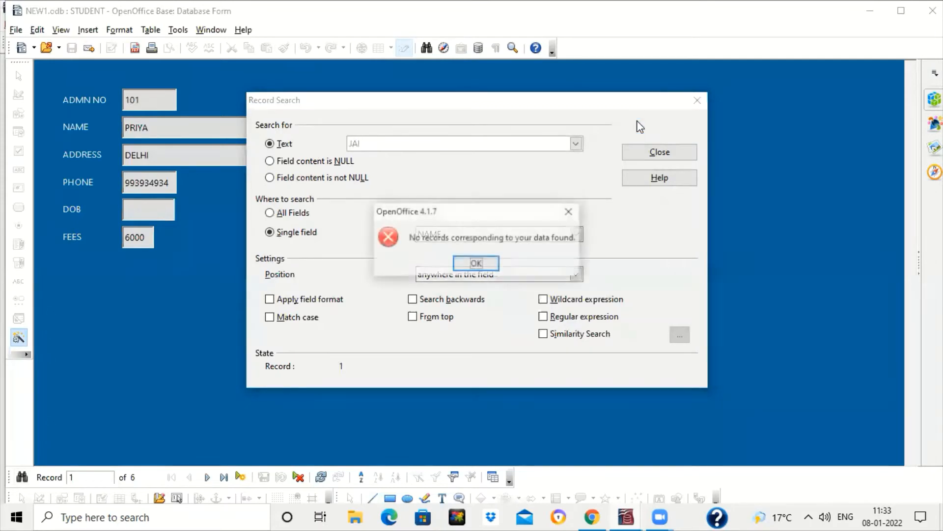
left_click(466, 265)
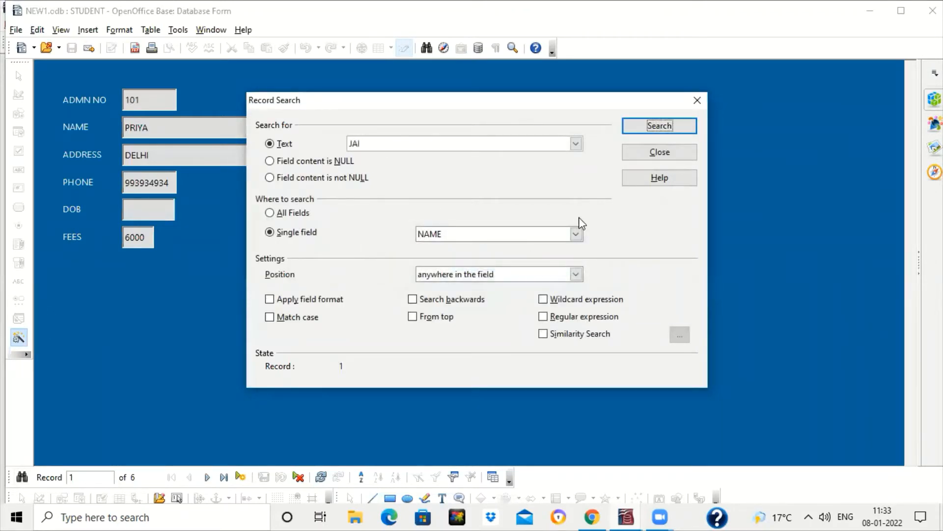
Step: Search the ADMN NO field for the first student's admission number
left_click(501, 235)
left_click(467, 247)
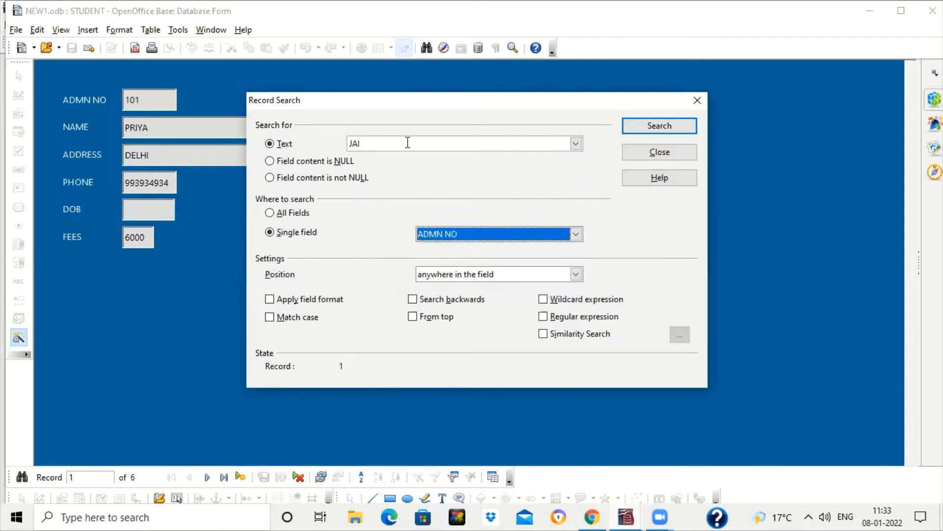
left_click(406, 143)
type("101")
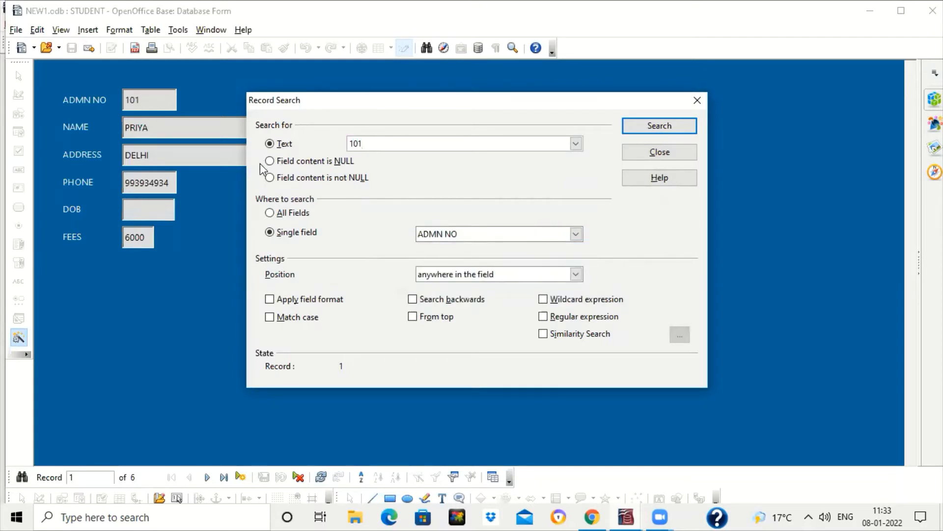
left_click(632, 126)
Step: Search the FEES field for 5000 and close the record search
left_click(488, 235)
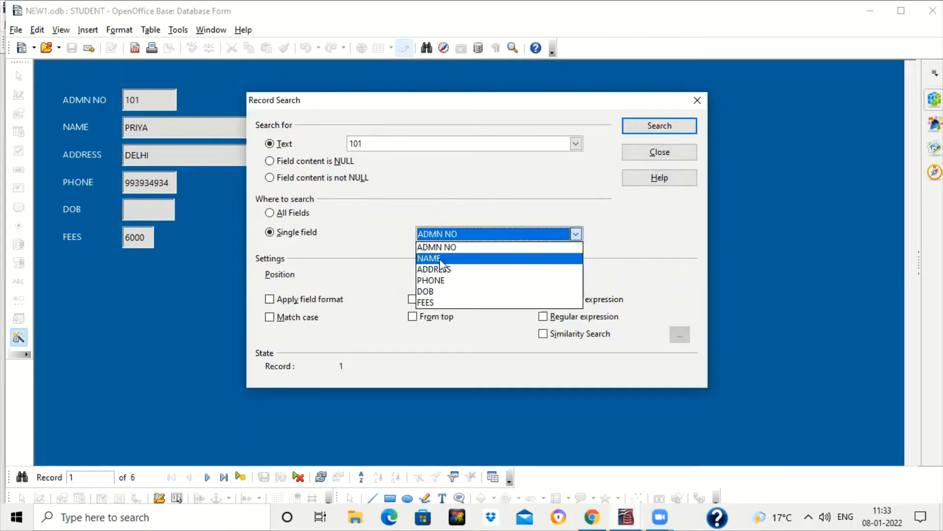
left_click(442, 302)
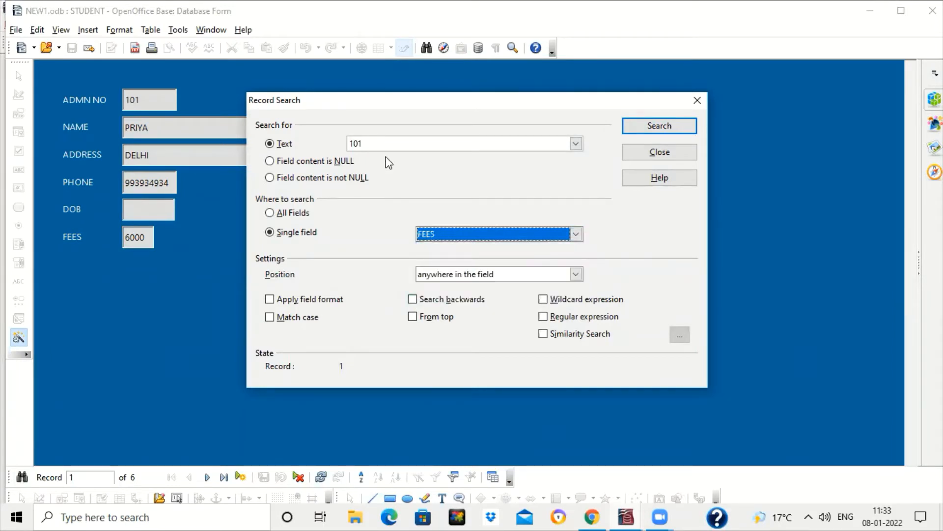
left_click(385, 143)
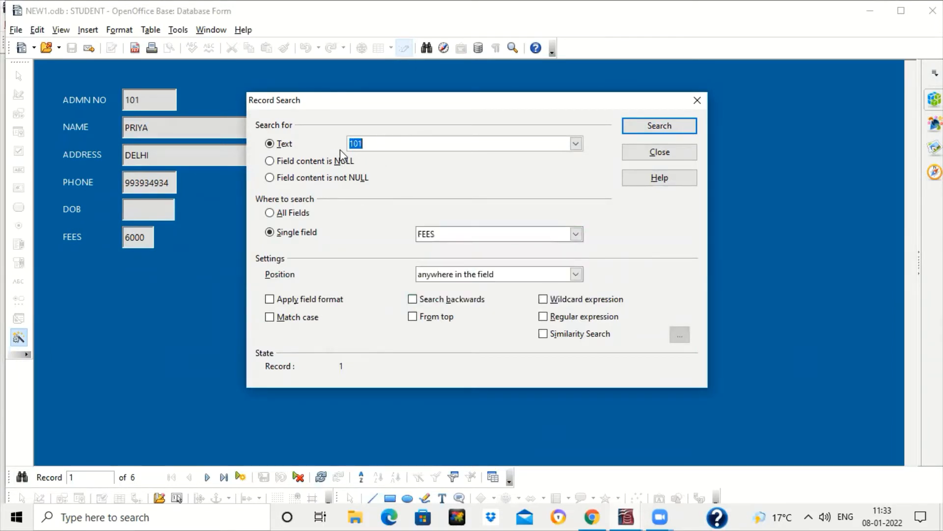
type("5000")
left_click(659, 126)
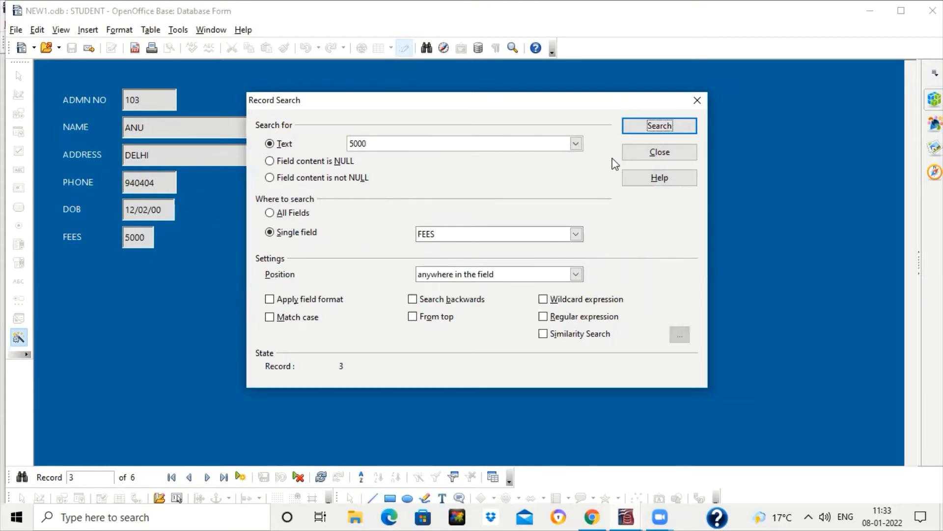
left_click(657, 155)
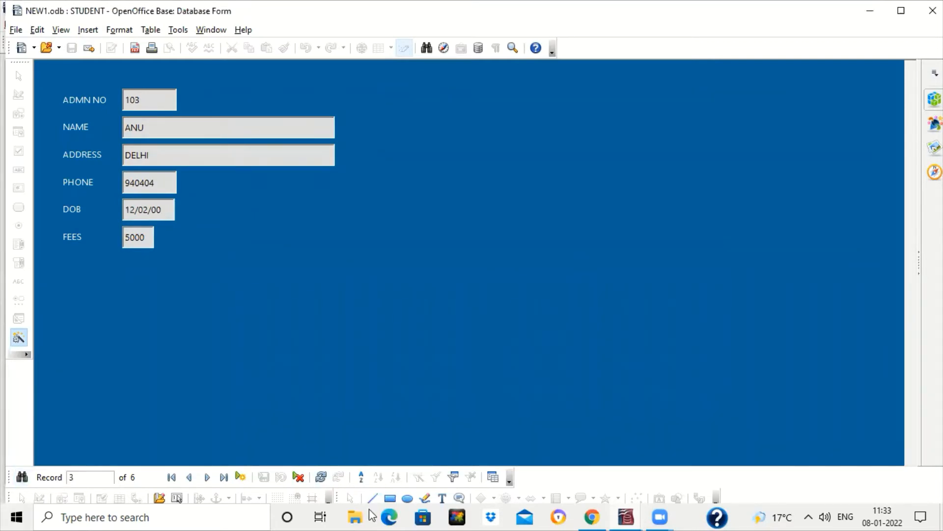
Step: Sort the STUDENT form's records by NAME in ascending order
left_click(361, 477)
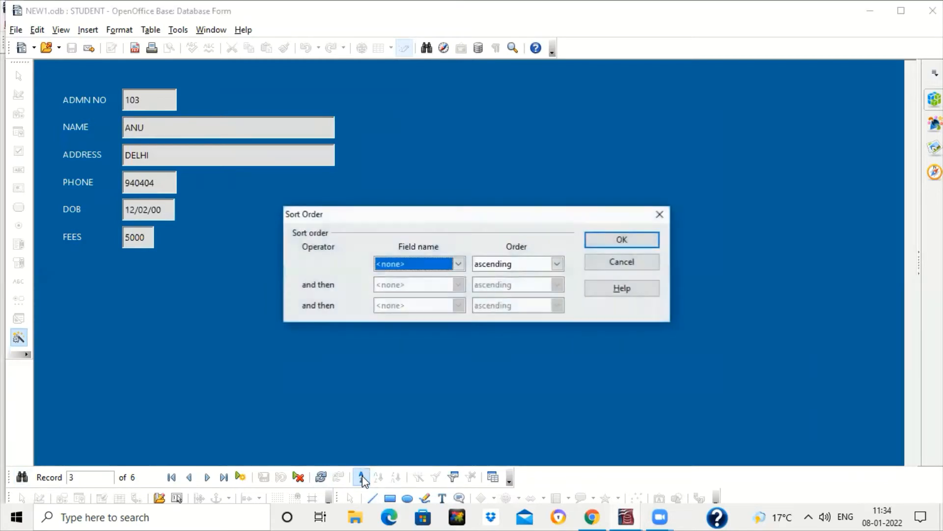
left_click(458, 266)
left_click(430, 295)
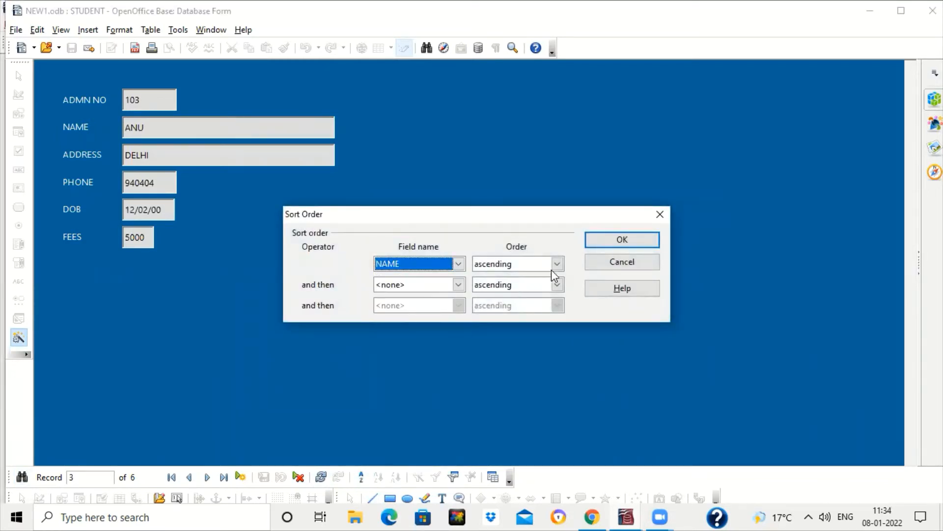
left_click(617, 240)
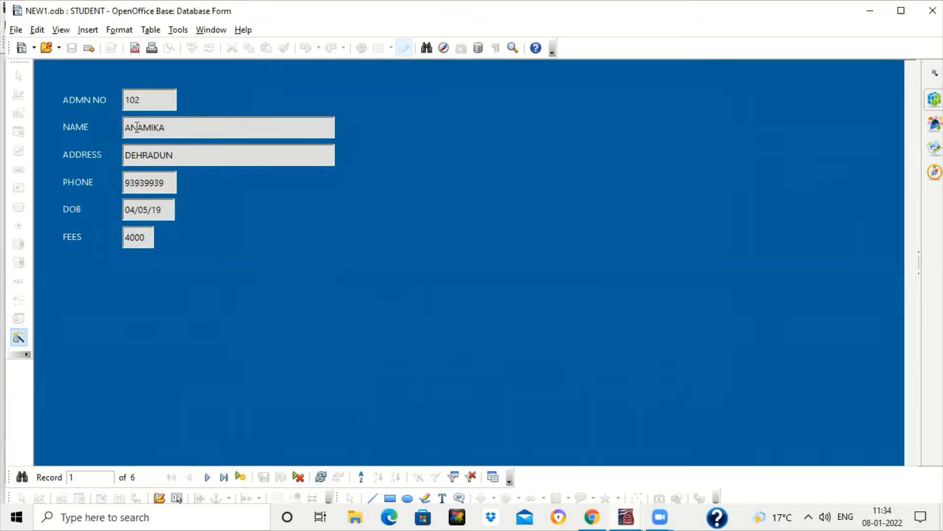
Step: Browse through the sorted student records one by one to the end and return to the last filled record
left_click(208, 477)
left_click(210, 478)
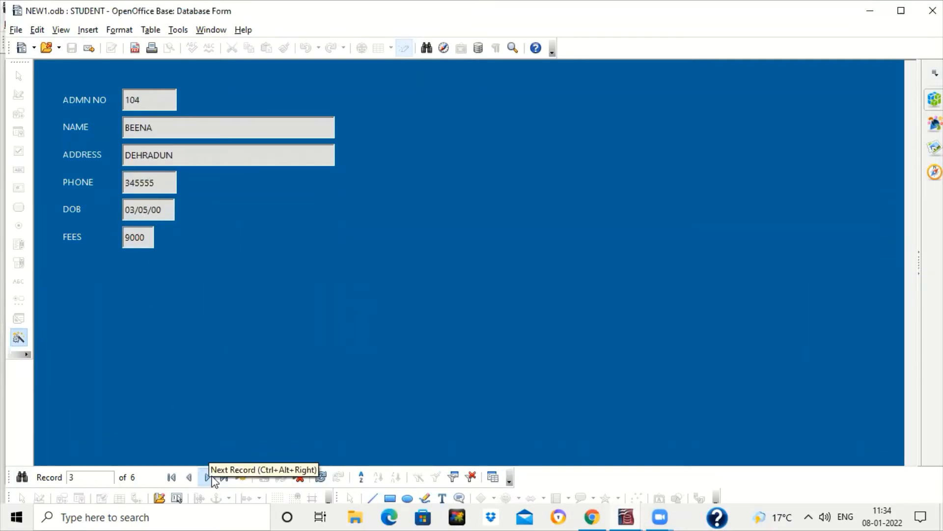
left_click(211, 478)
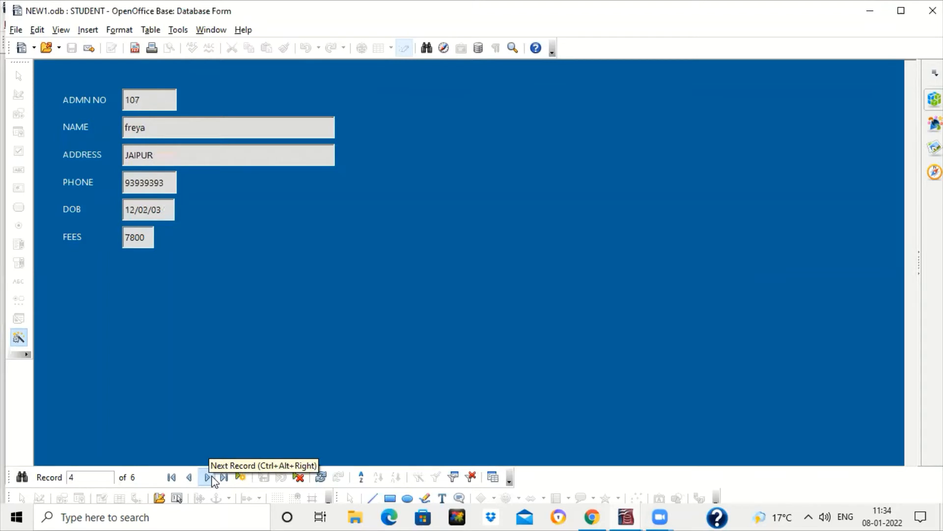
left_click(208, 478)
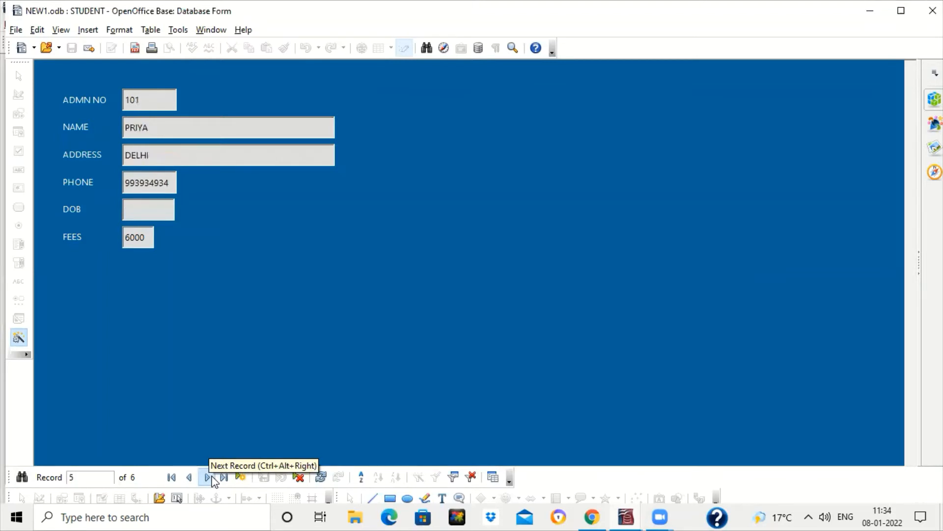
left_click(211, 478)
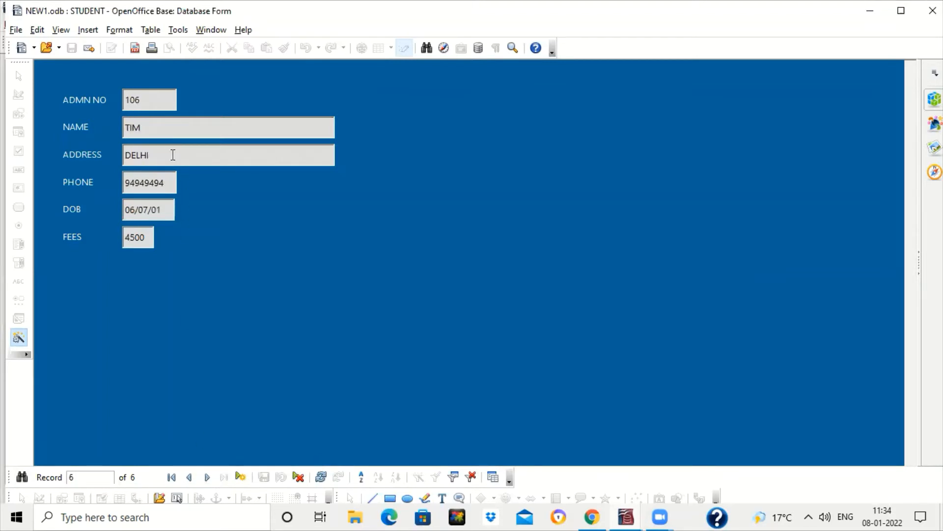
left_click(208, 478)
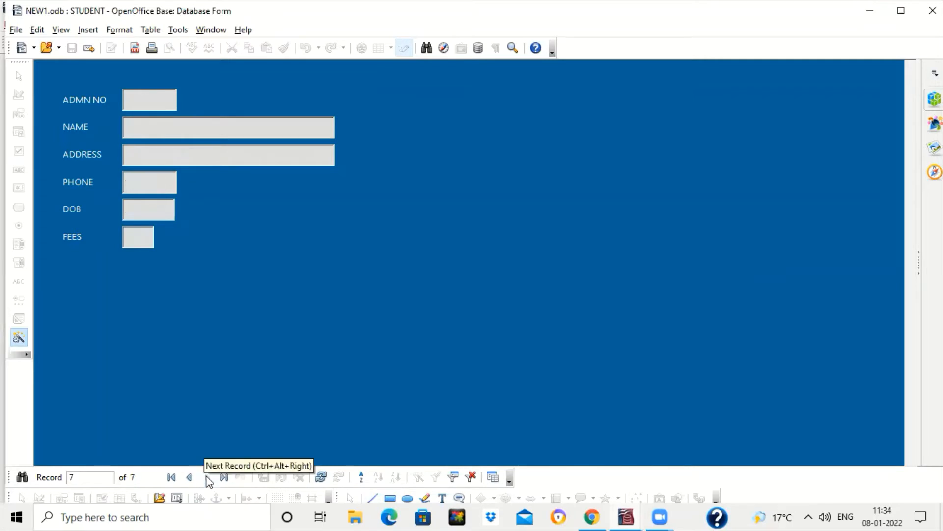
left_click(188, 478)
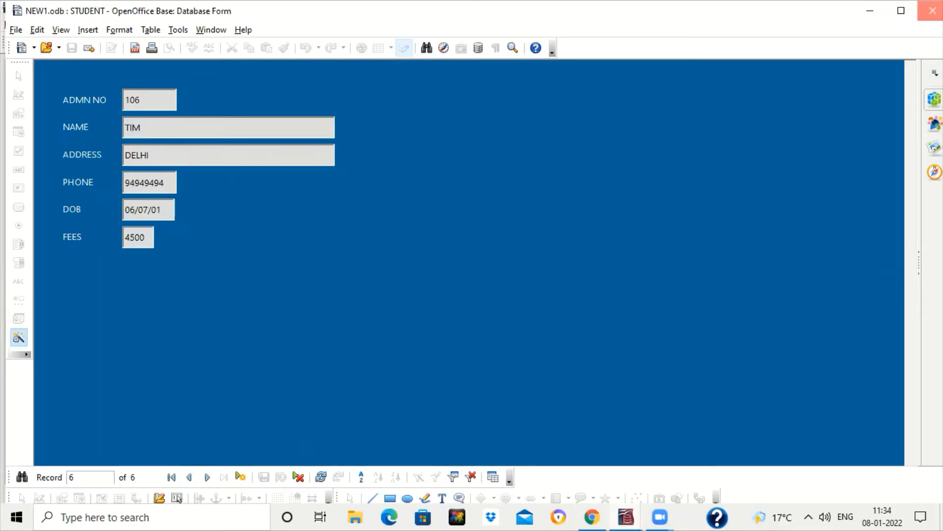
Step: Close the STUDENT form and reopen it for editing its design
left_click(932, 11)
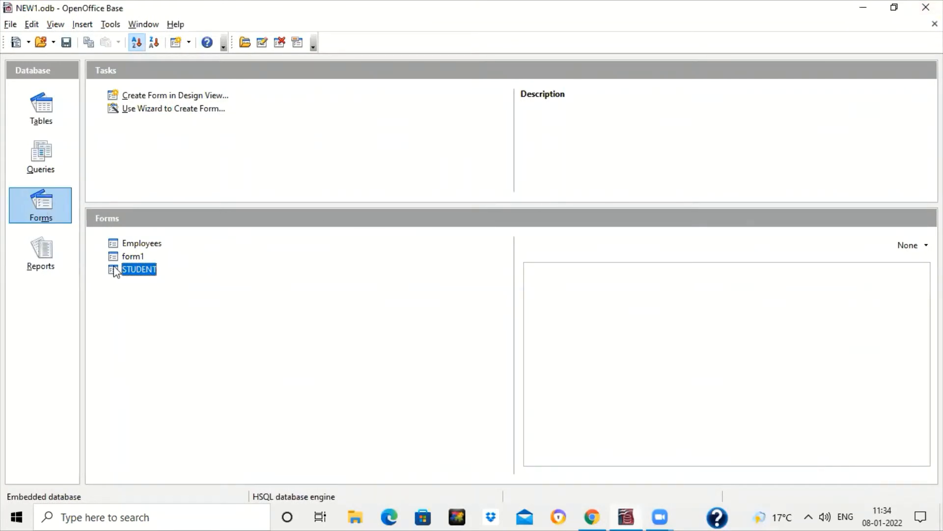
right_click(149, 272)
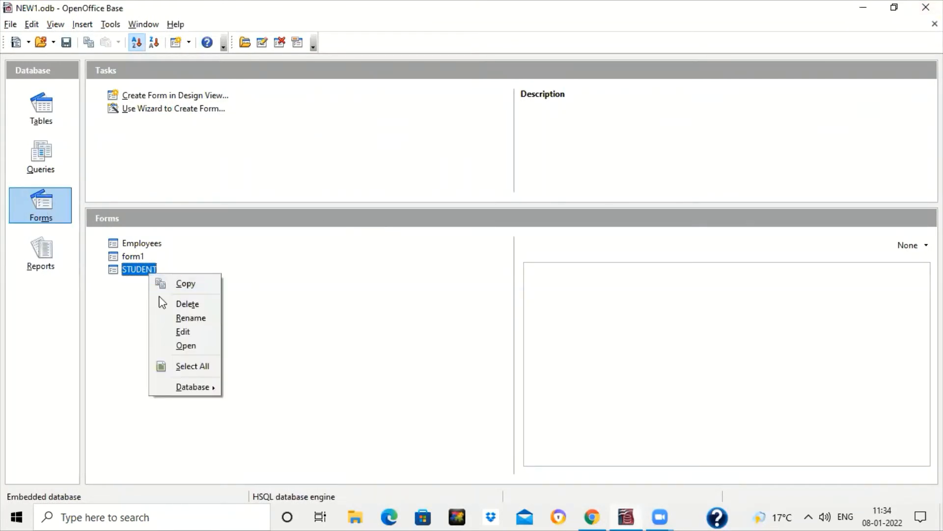
left_click(164, 333)
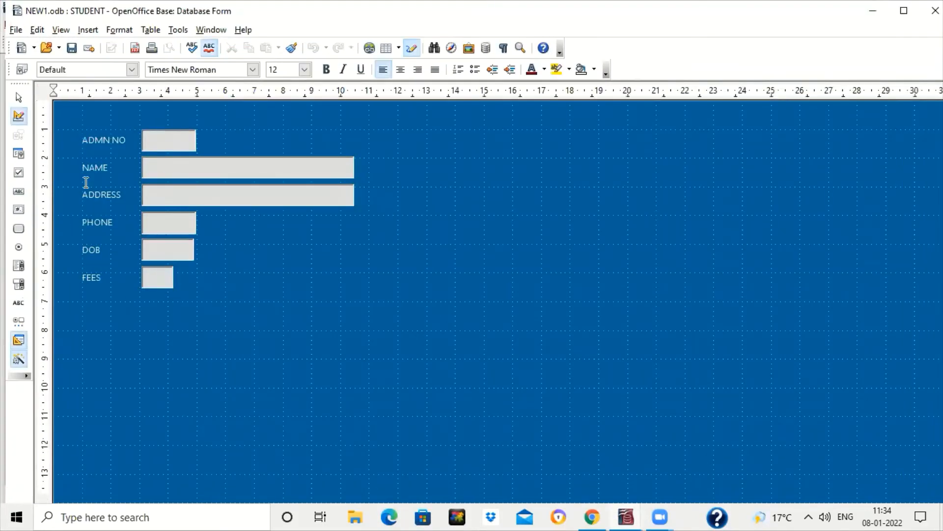
Step: Examine how the ADMN NO and NAME labels are grouped with their fields and which options the ADMN NO group offers
left_click(170, 140)
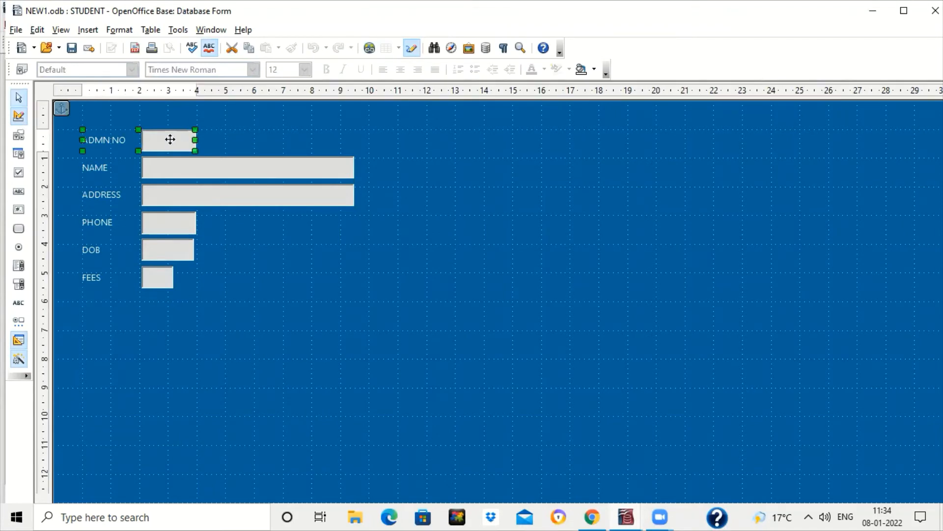
left_click(170, 166)
left_click(111, 139)
left_click(108, 168)
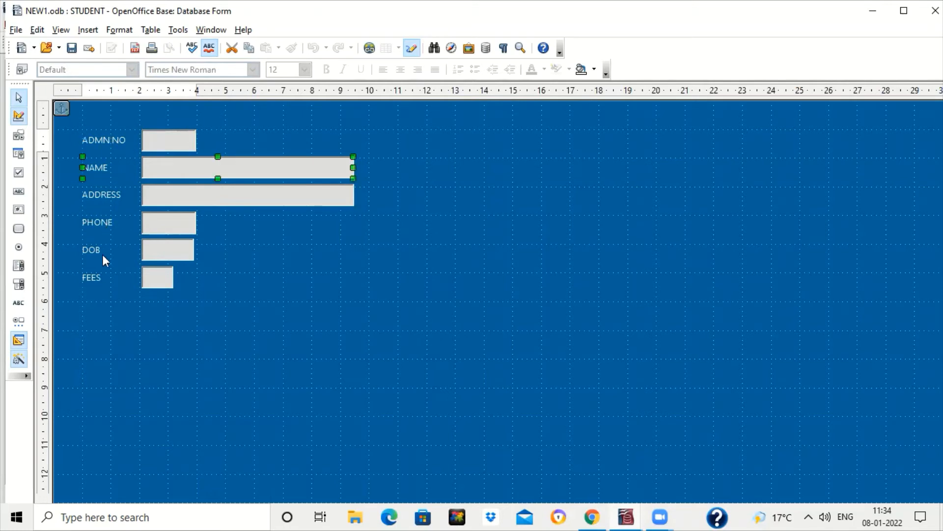
left_click(168, 140)
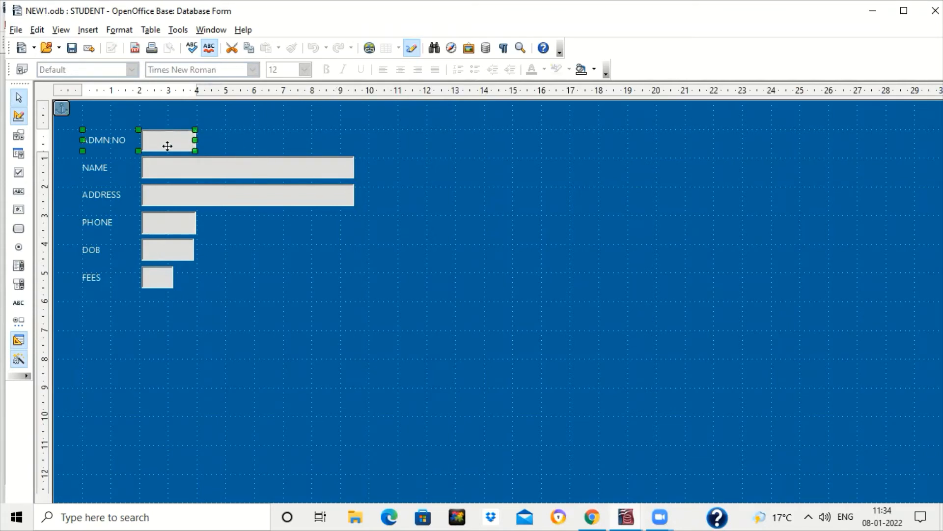
right_click(168, 147)
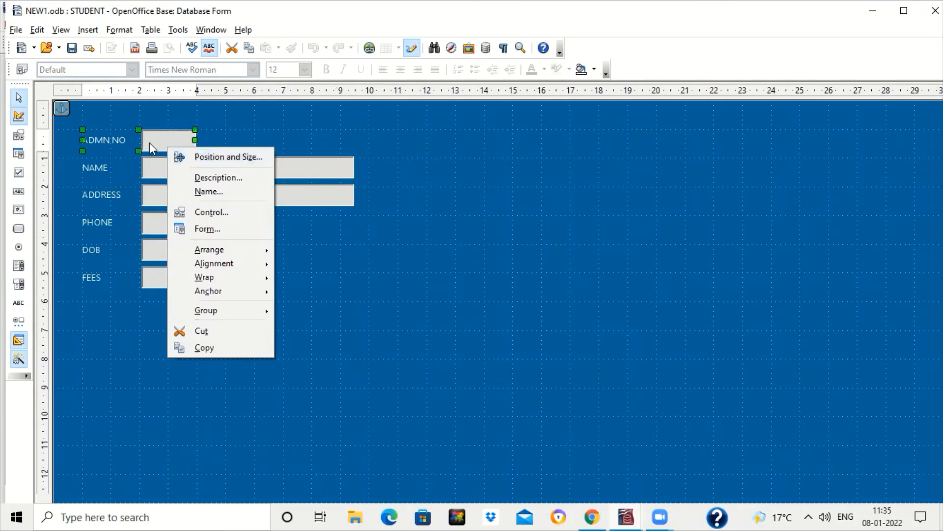
left_click(310, 120)
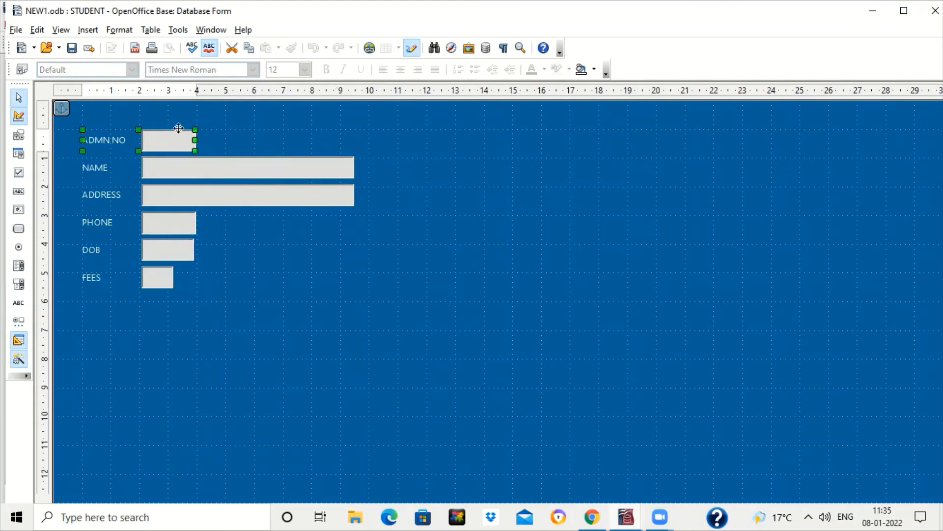
left_click(166, 166)
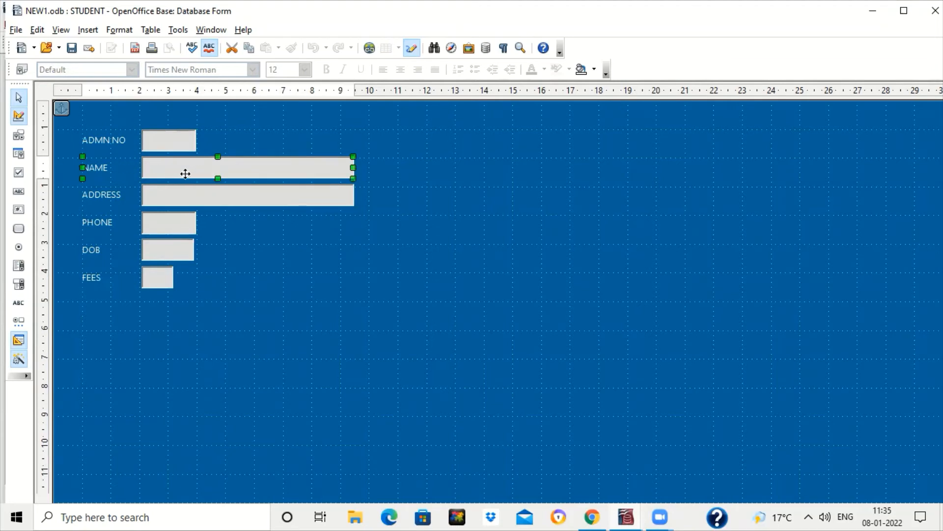
Step: Ungroup the ADMN NO label from its field and select each of the two separately
left_click(109, 139)
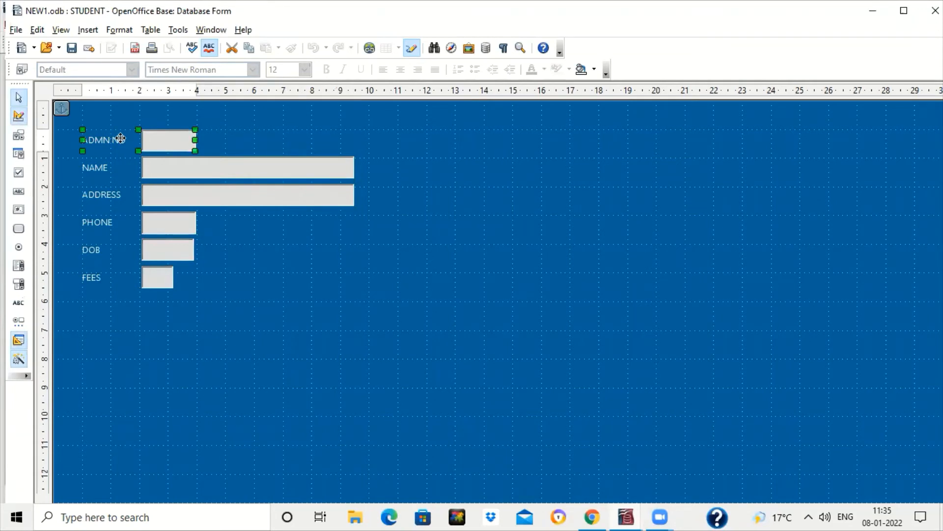
right_click(120, 139)
mouse_move(187, 305)
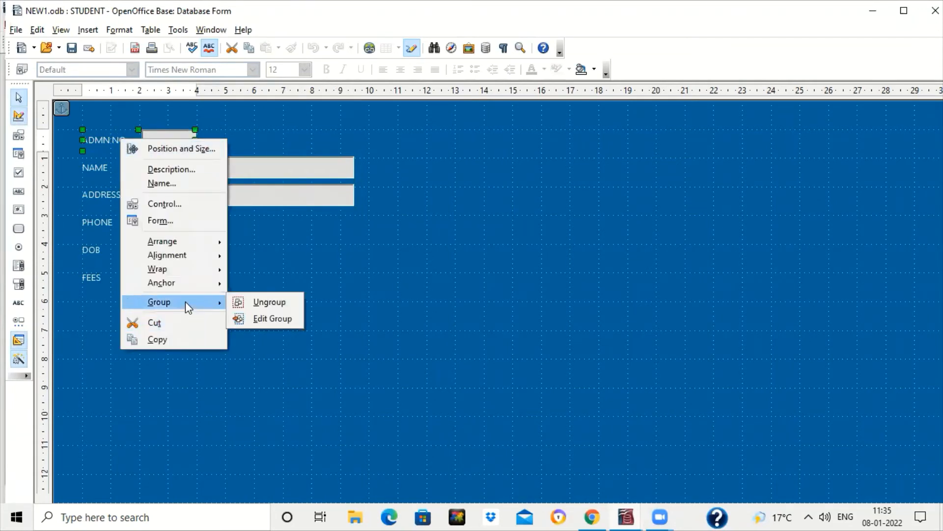
left_click(274, 302)
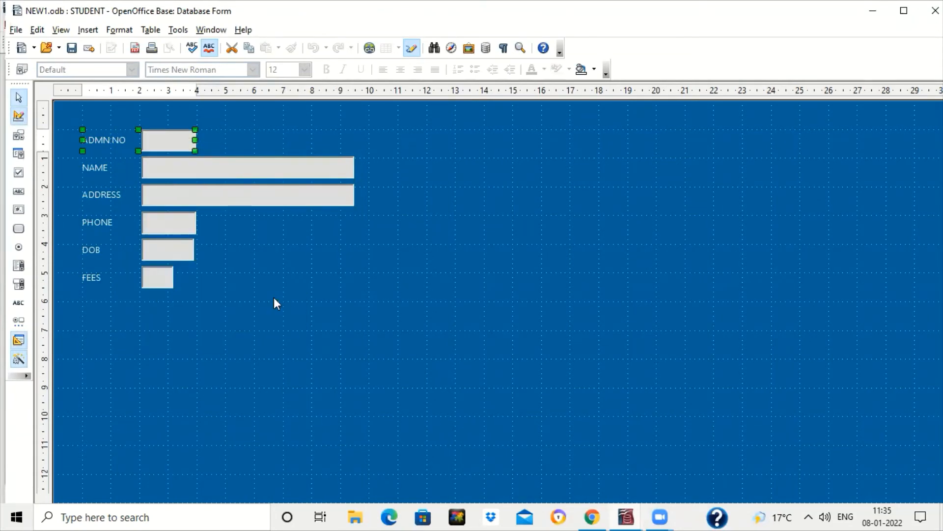
left_click(278, 249)
double_click(111, 134)
left_click(165, 140)
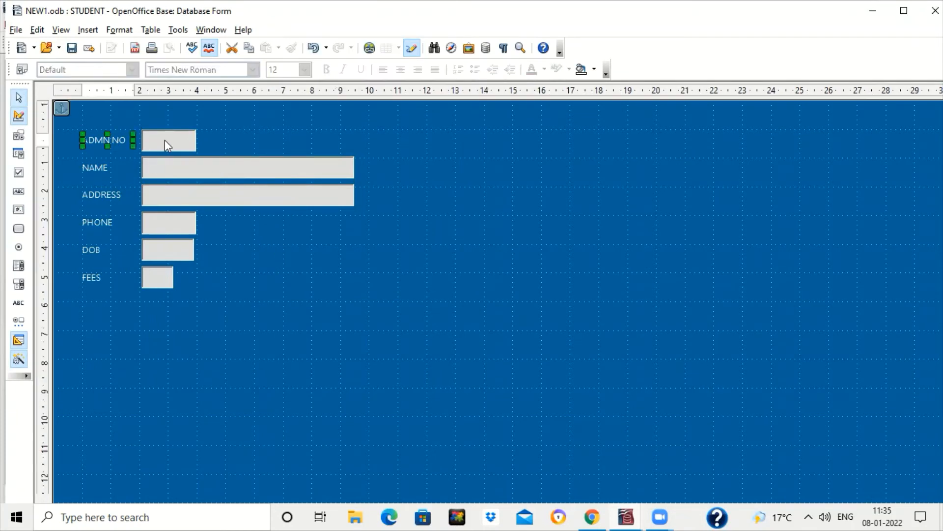
Step: Open the ADMN NO label's control properties, try Yellow as its background color, and set it to Purple instead
left_click(123, 140)
right_click(123, 140)
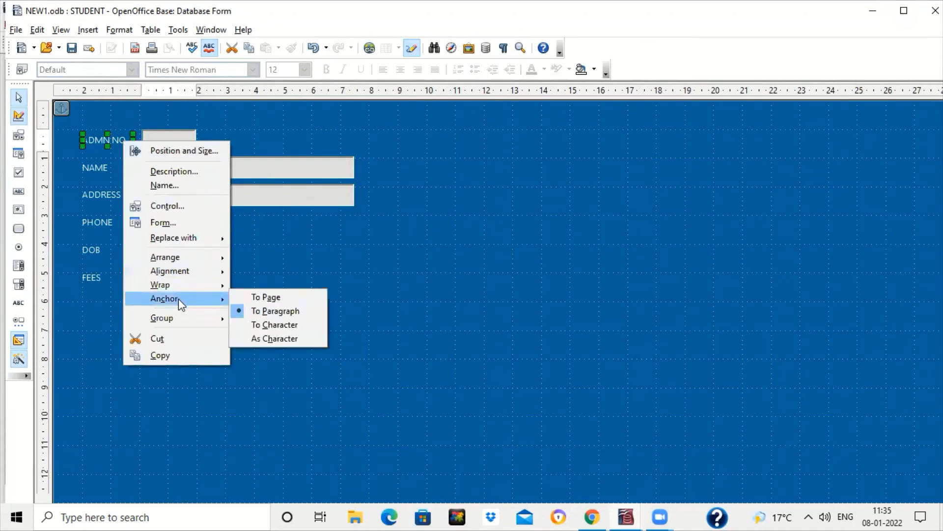
left_click(177, 206)
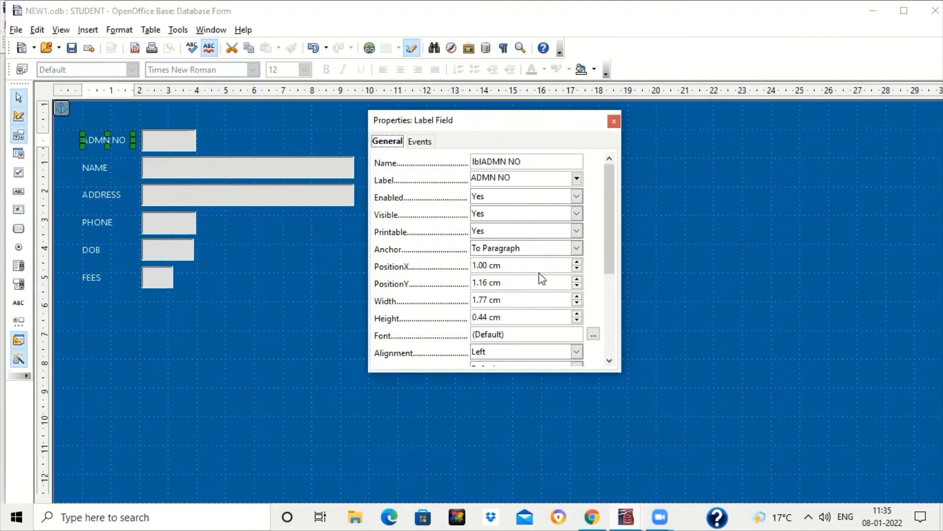
left_click_drag(608, 249, 609, 279)
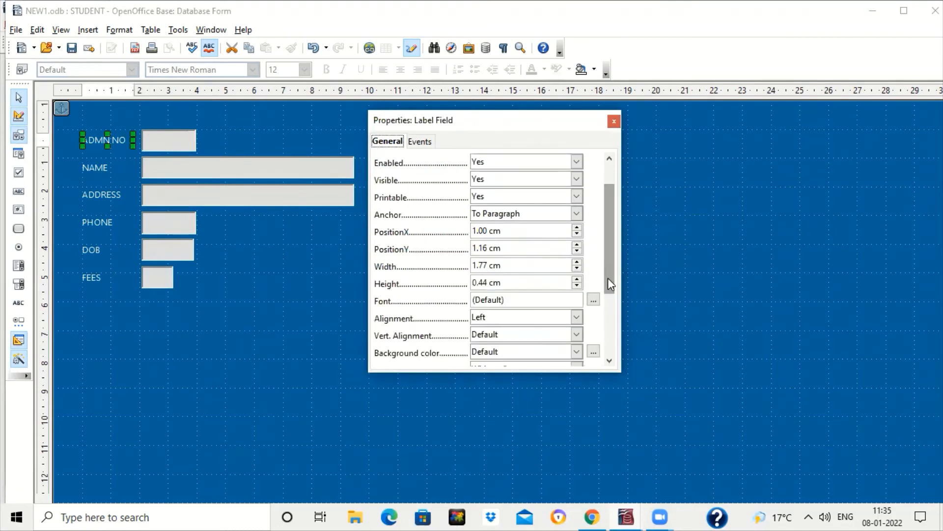
left_click(576, 351)
left_click(512, 271)
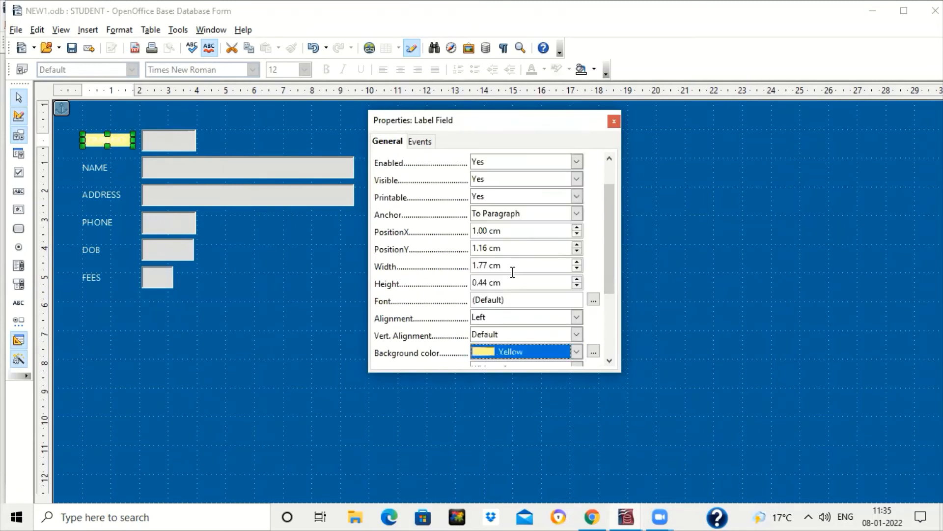
left_click(576, 352)
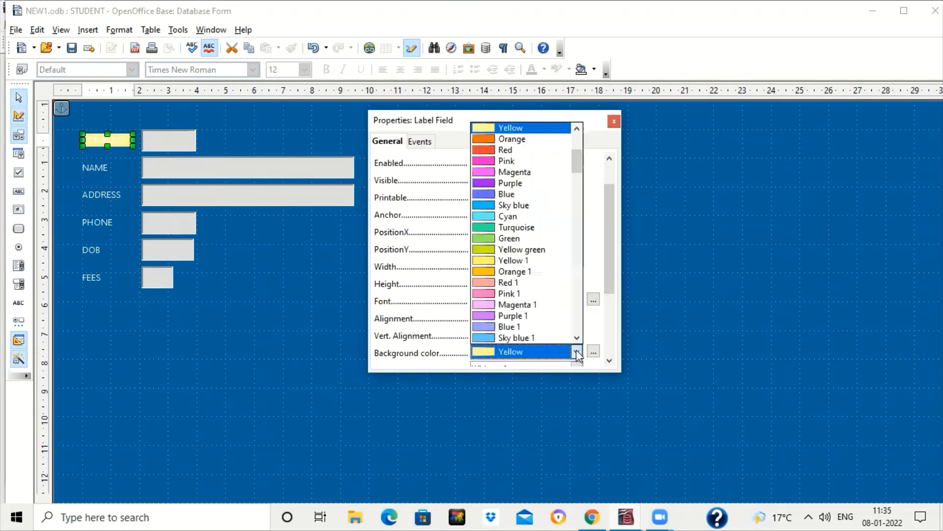
left_click(505, 185)
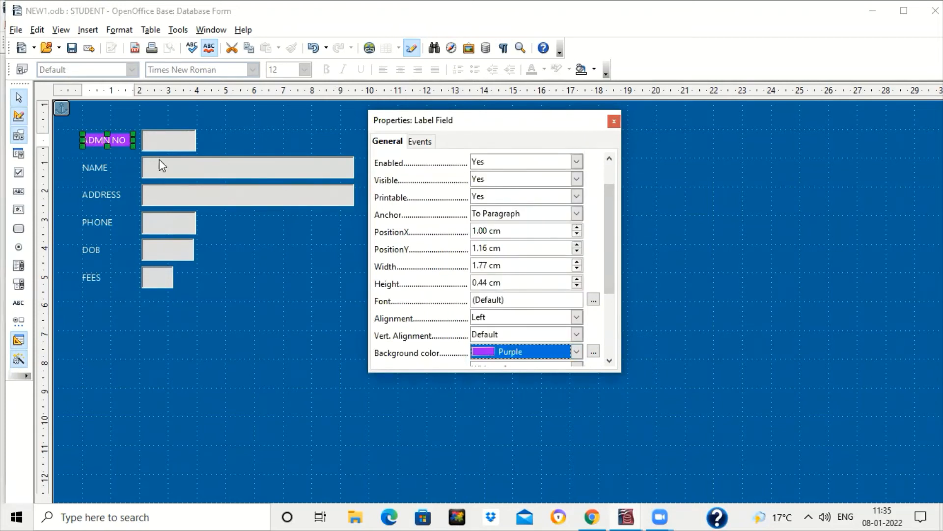
Step: Set the ADMN NO label's font to Segoe UI Bold, size 14
left_click_drag(614, 278, 613, 248)
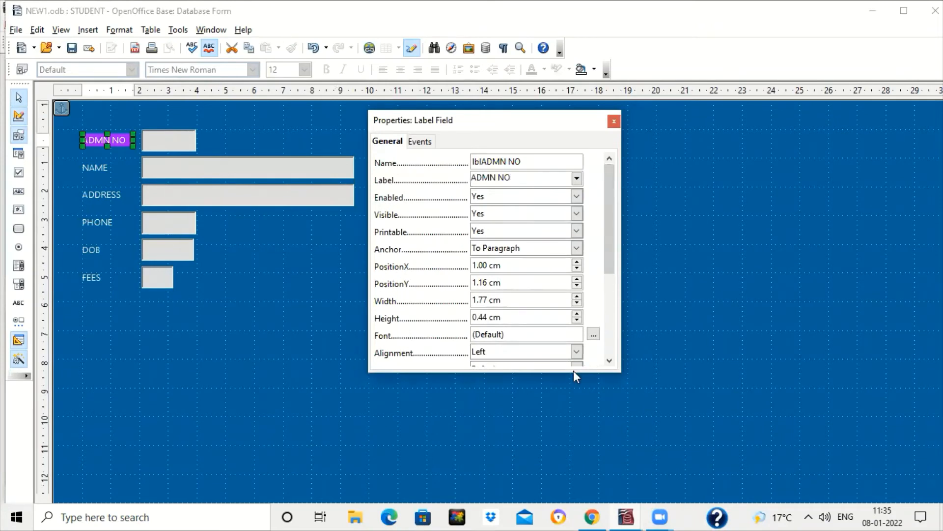
left_click(594, 336)
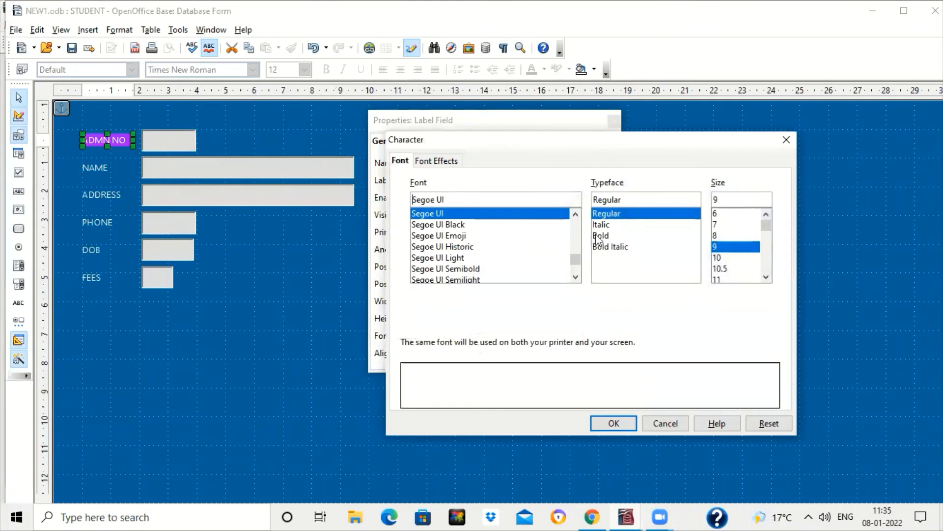
left_click(608, 238)
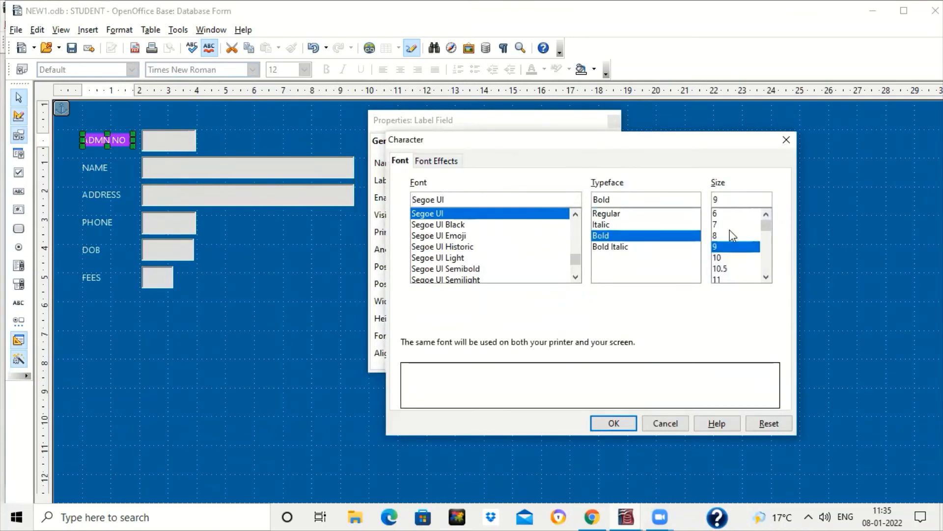
left_click(766, 276)
left_click(767, 276)
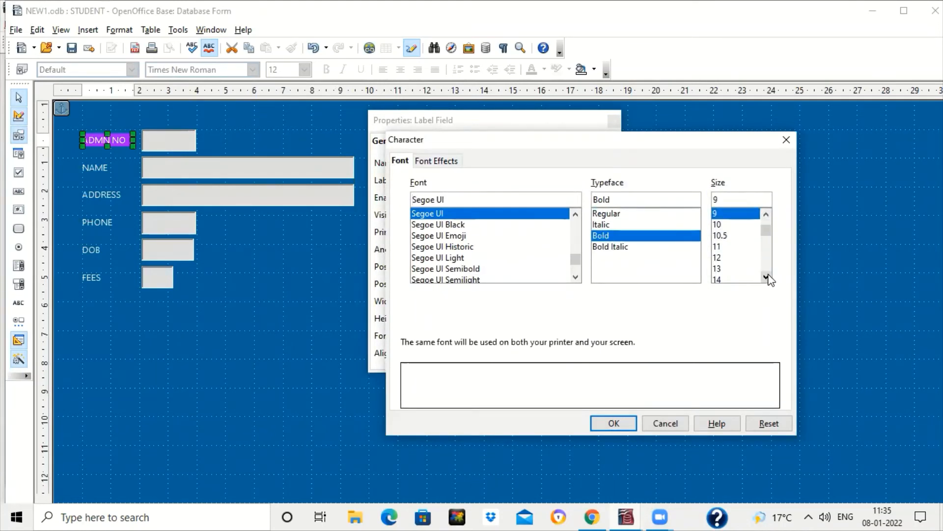
left_click(731, 249)
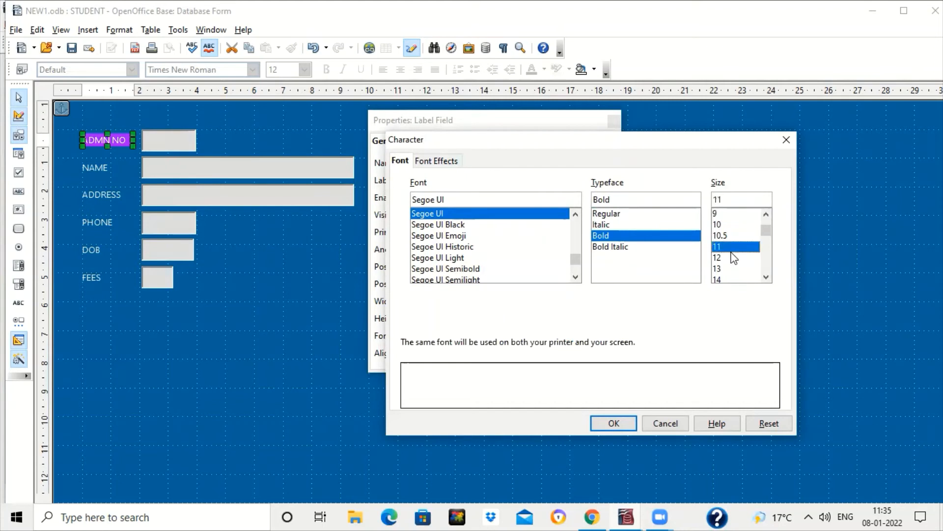
left_click(721, 281)
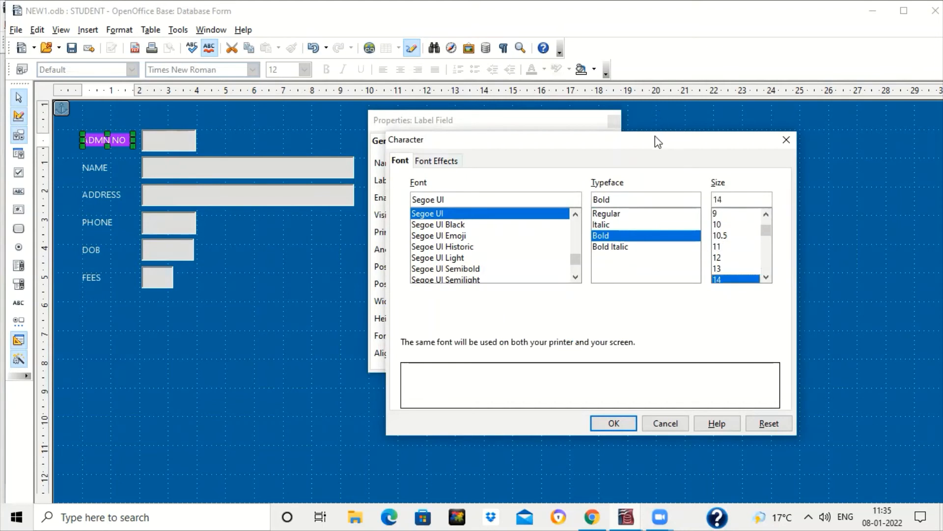
left_click_drag(659, 142, 670, 63)
left_click(624, 344)
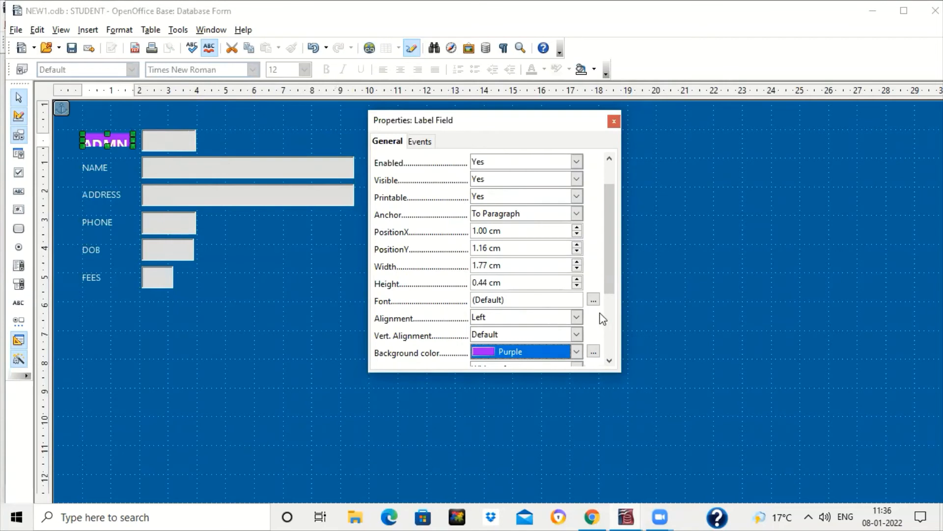
scroll(608, 246, "down", 2)
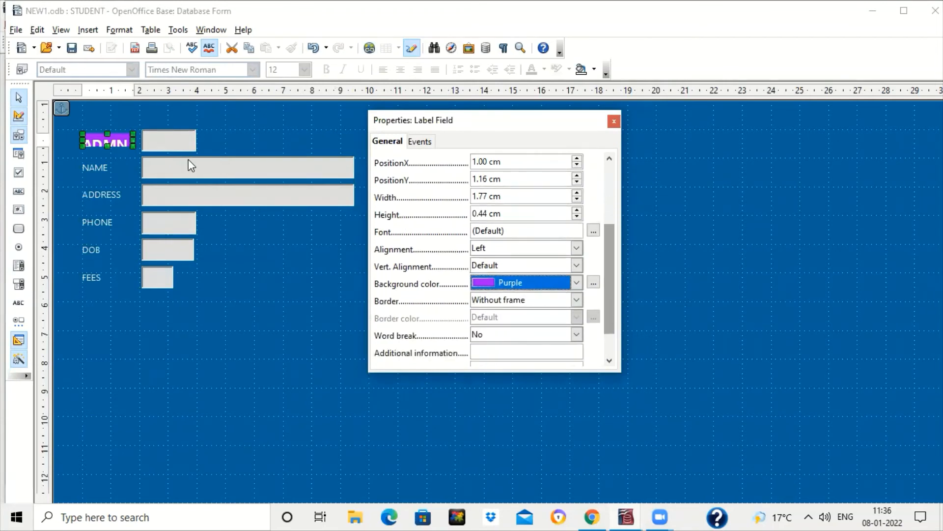
Step: Enlarge the ADMN NO label to about 2.77 cm wide and 1.01 cm high to fit its whole text
left_click(172, 143)
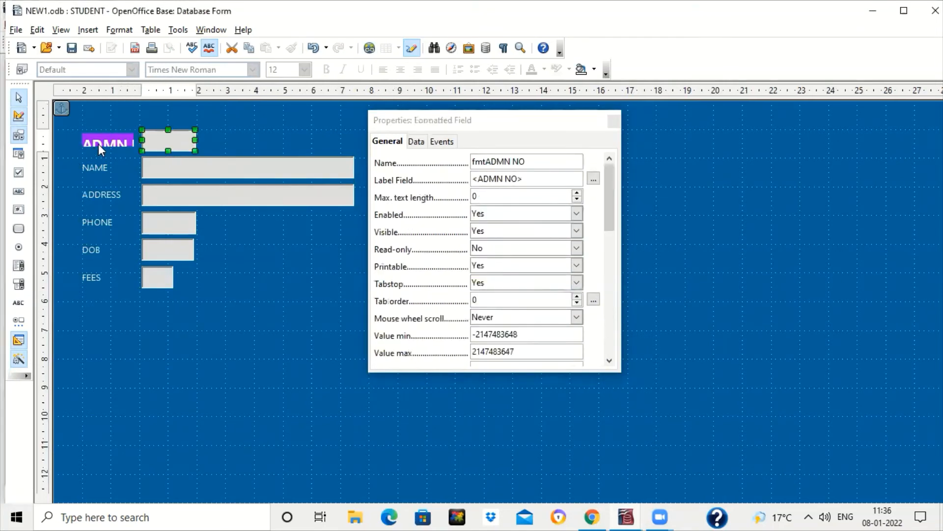
left_click(98, 144)
mouse_move(83, 146)
left_mouse_down()
mouse_move(68, 162)
mouse_move(54, 148)
mouse_move(95, 146)
left_mouse_up()
Step: Open the control properties of the ADMN NO field and set its font to Segoe UI Bold, size 14
left_click(154, 142)
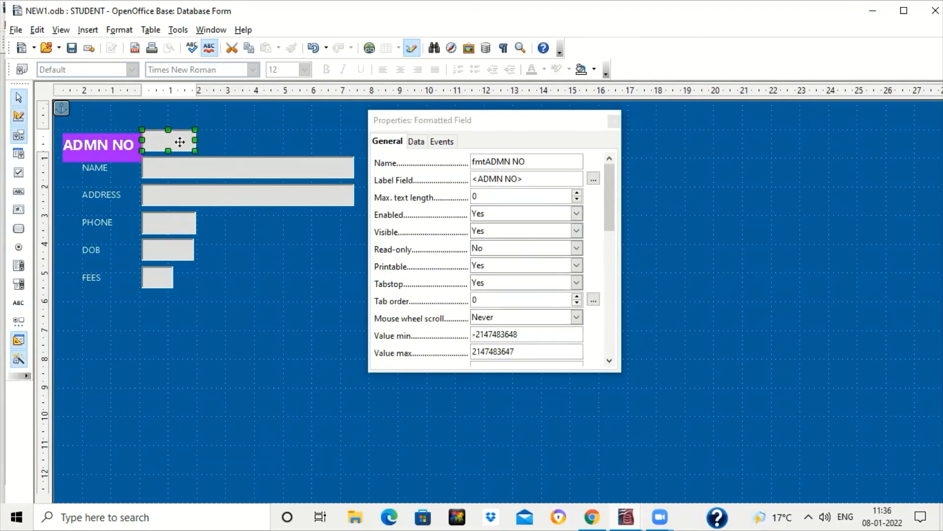
left_click(614, 121)
right_click(182, 146)
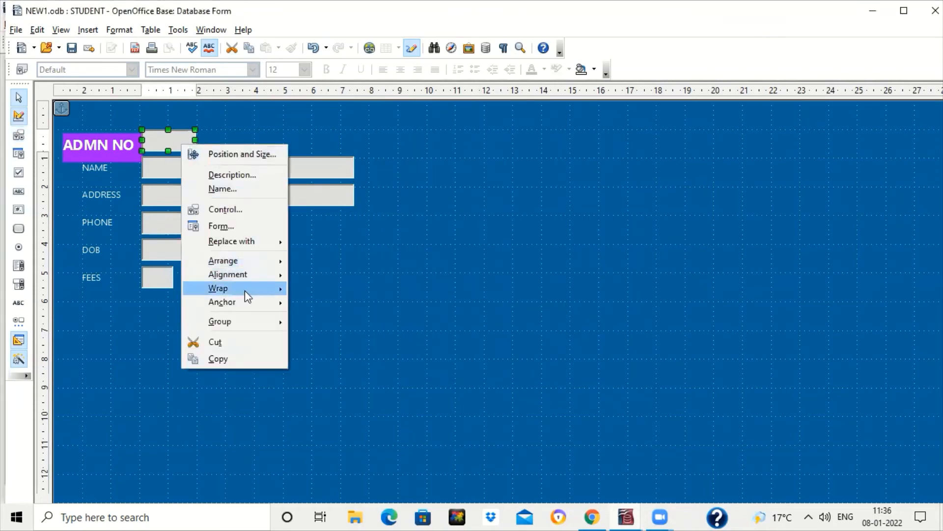
left_click(238, 212)
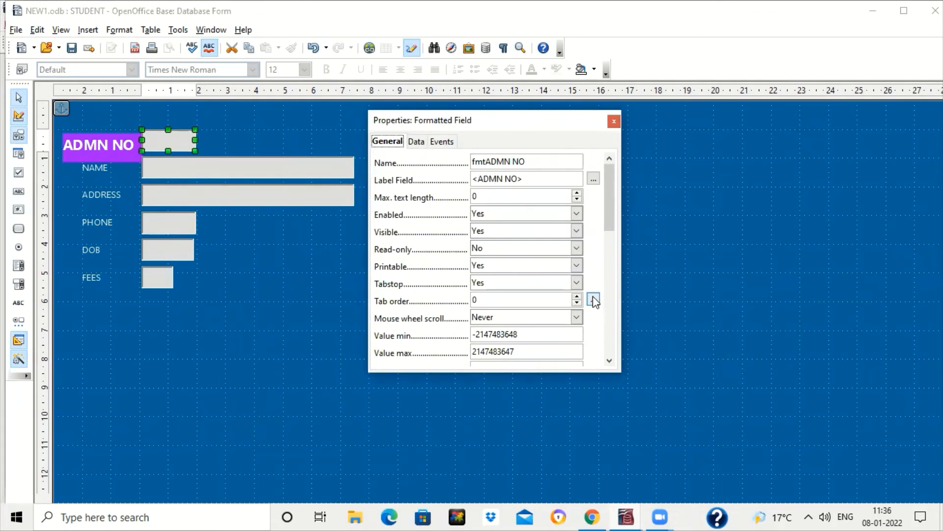
left_click_drag(609, 217, 612, 228)
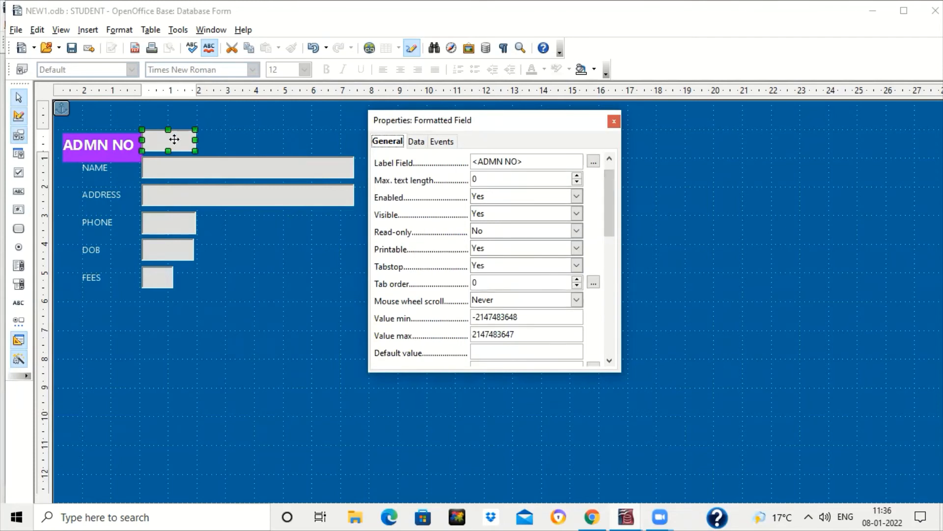
left_click_drag(603, 217, 613, 310)
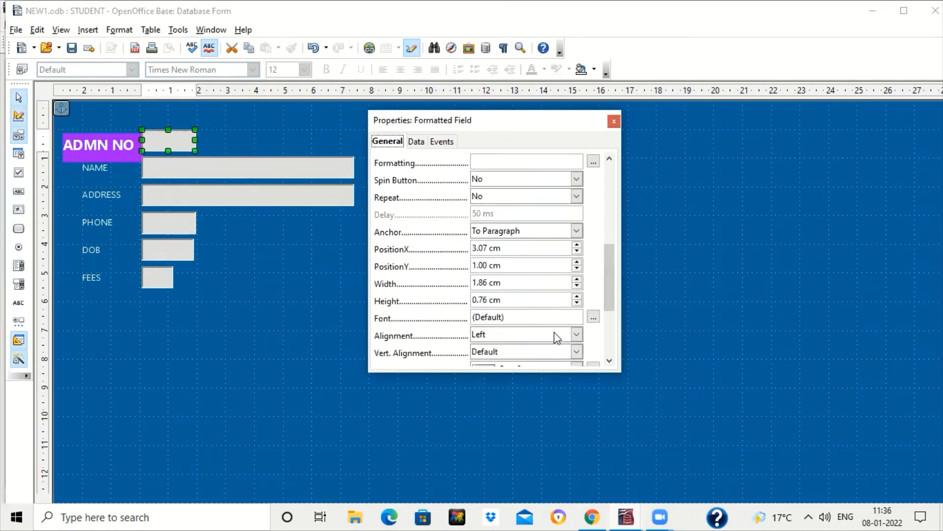
left_click(592, 318)
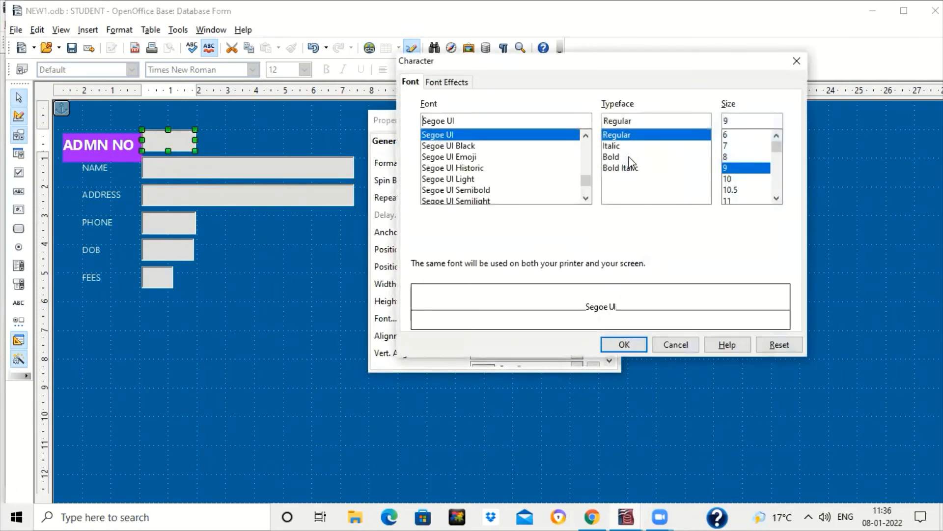
left_click(630, 157)
left_click(778, 199)
left_click(777, 199)
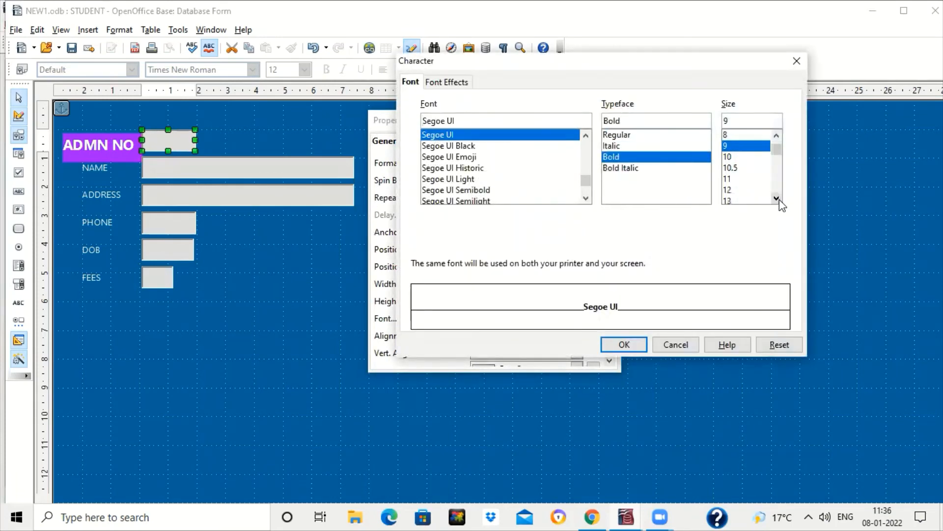
left_click(777, 198)
left_click(742, 200)
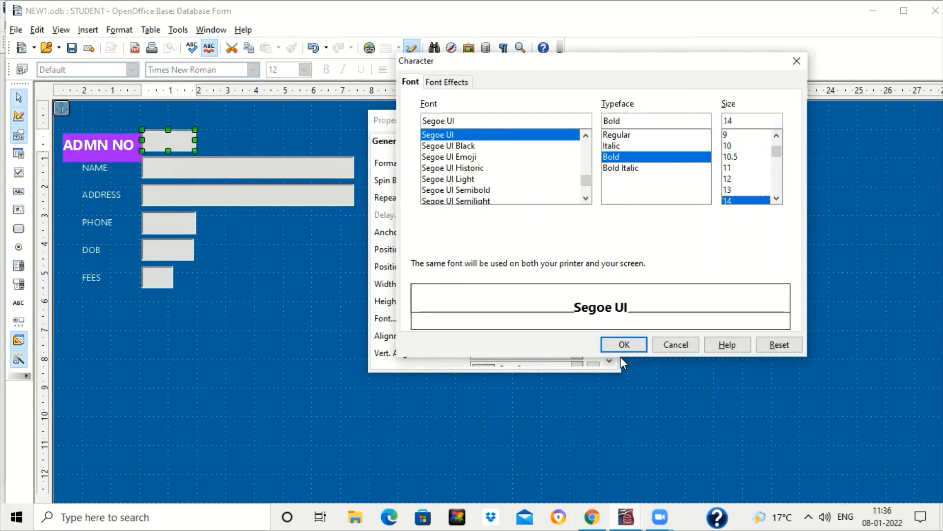
left_click(624, 344)
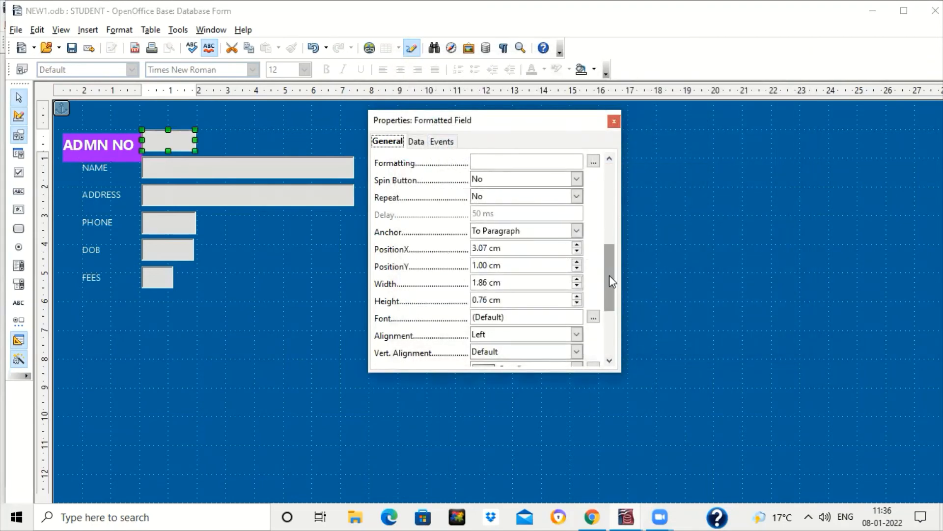
Step: Set the ADMN NO field's background color to the custom near-white fef5f5
scroll(609, 281, "down", 1)
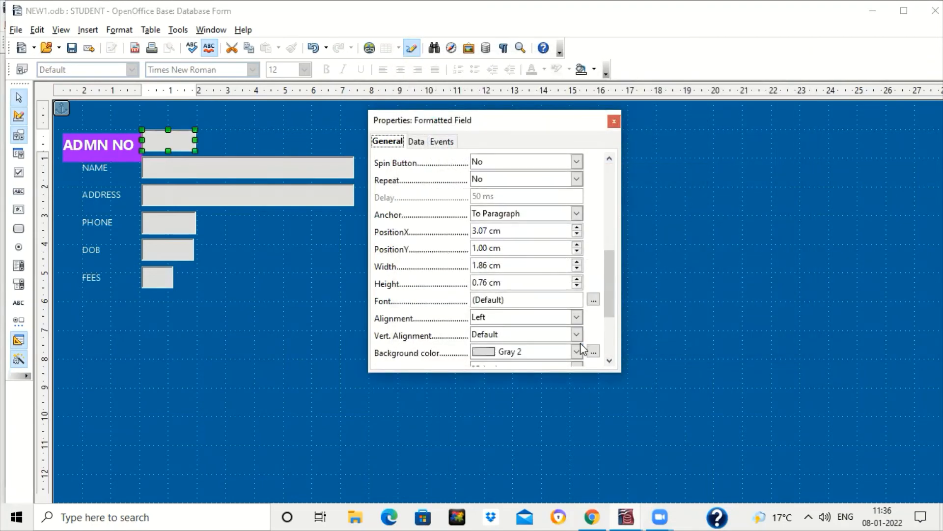
left_click(593, 352)
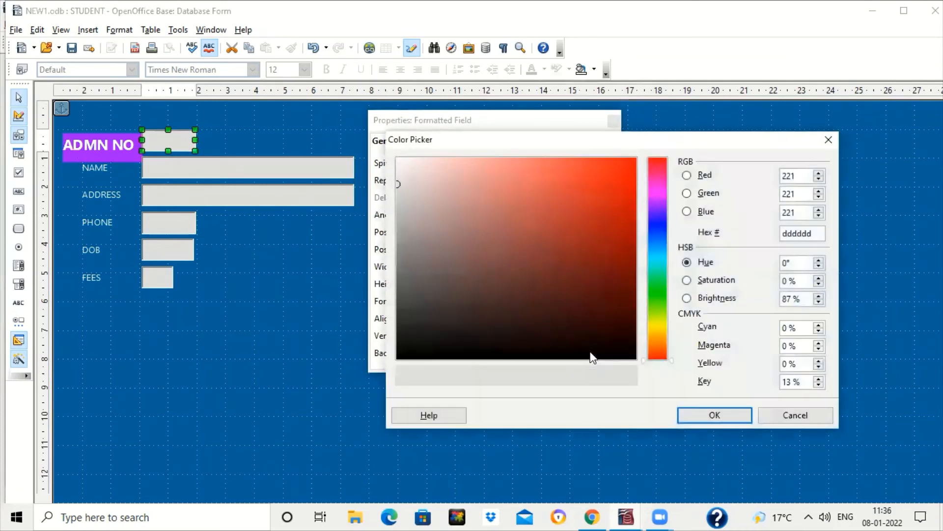
left_click(577, 173)
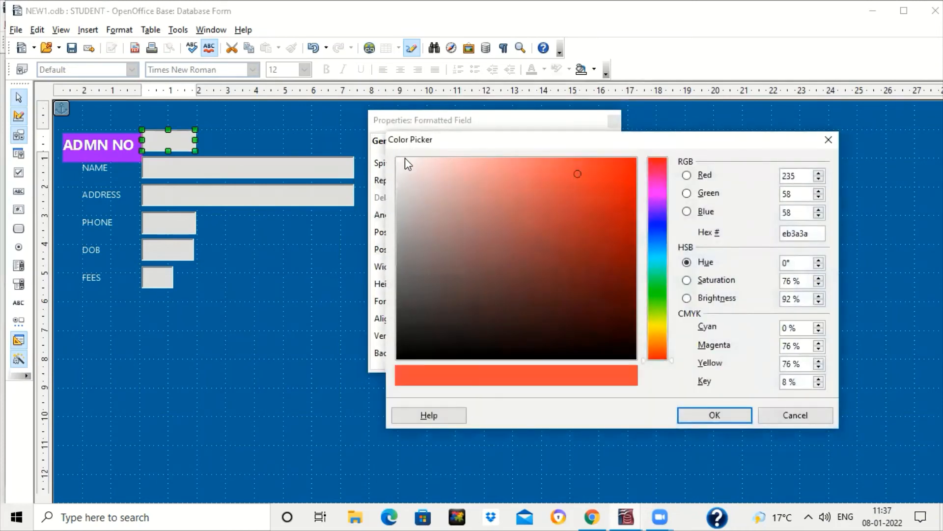
left_click(405, 158)
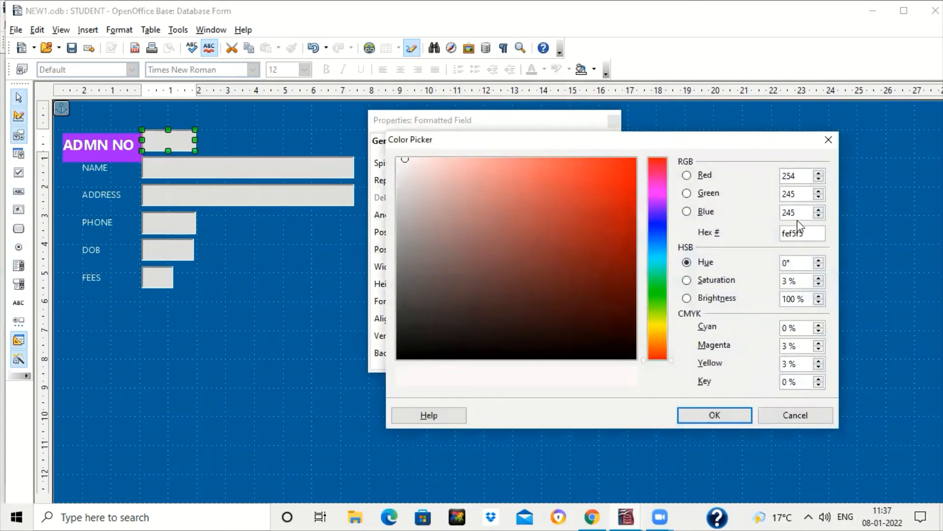
left_click_drag(729, 139, 743, 44)
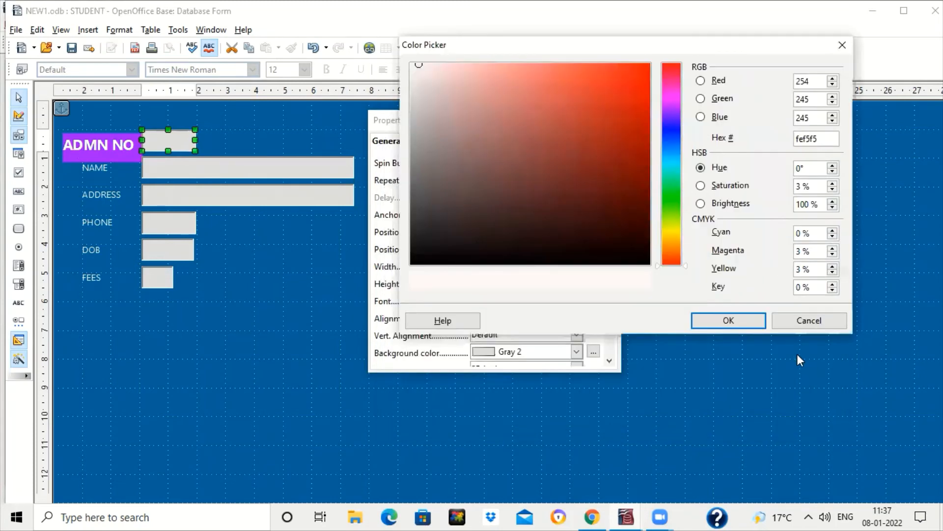
left_click(754, 321)
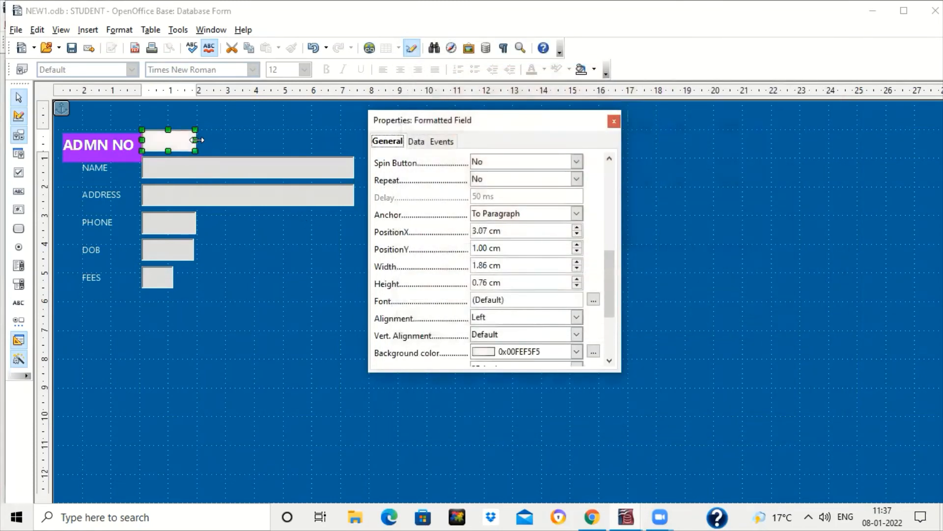
Step: Enlarge the ADMN NO field in width and height, and move its label up to line up with it
left_click_drag(198, 140, 189, 120)
left_click_drag(129, 143, 127, 131)
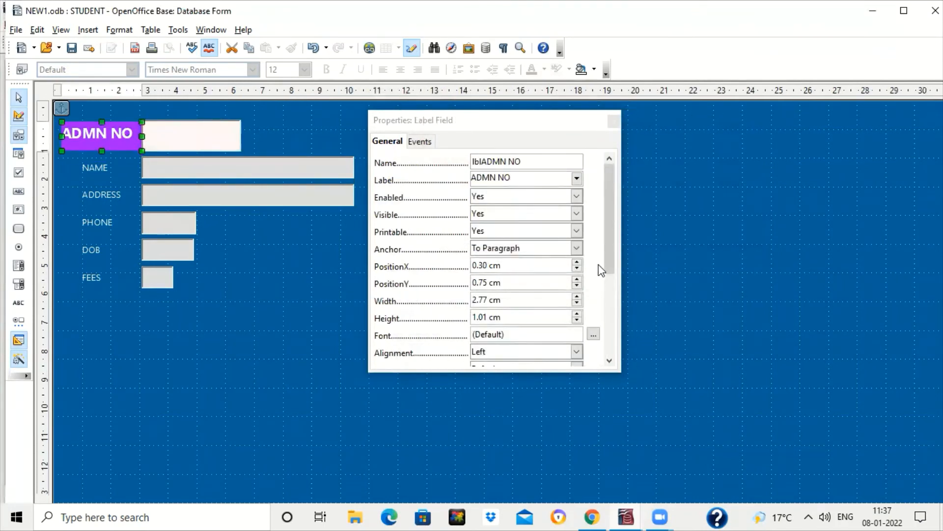
Step: Set the ADMN NO label's text alignment to Center and close its properties
left_click(577, 352)
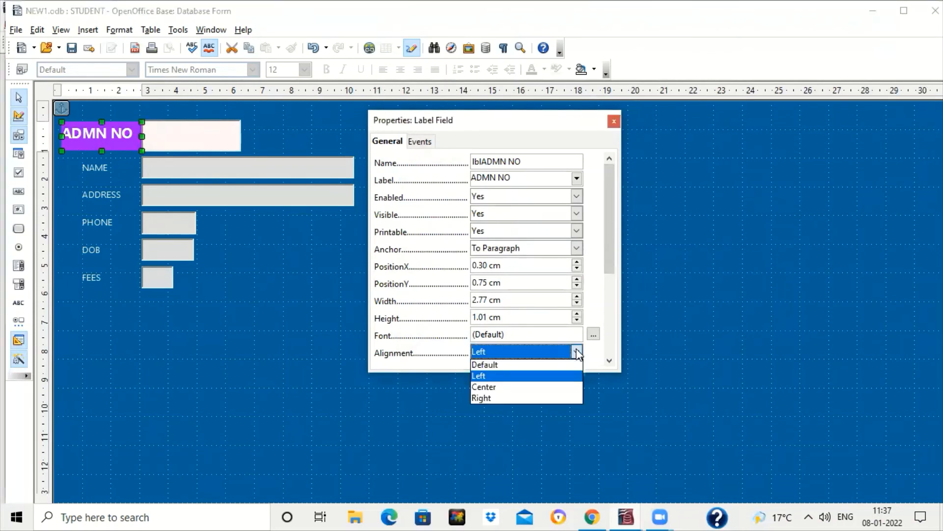
left_click(499, 393)
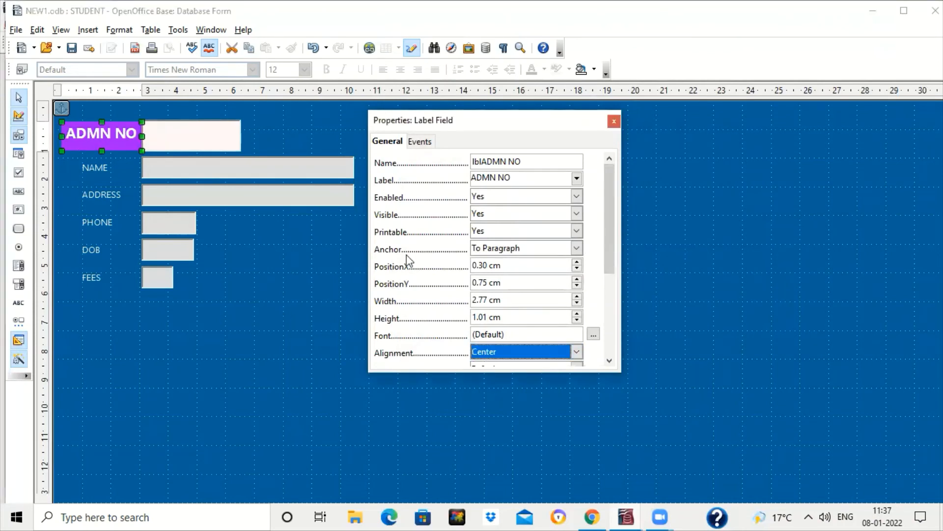
left_click(614, 121)
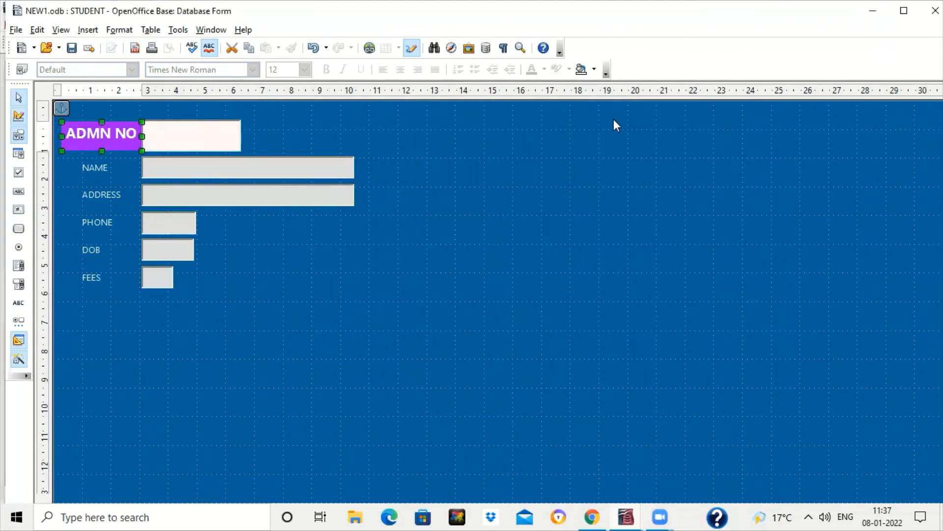
right_click(430, 250)
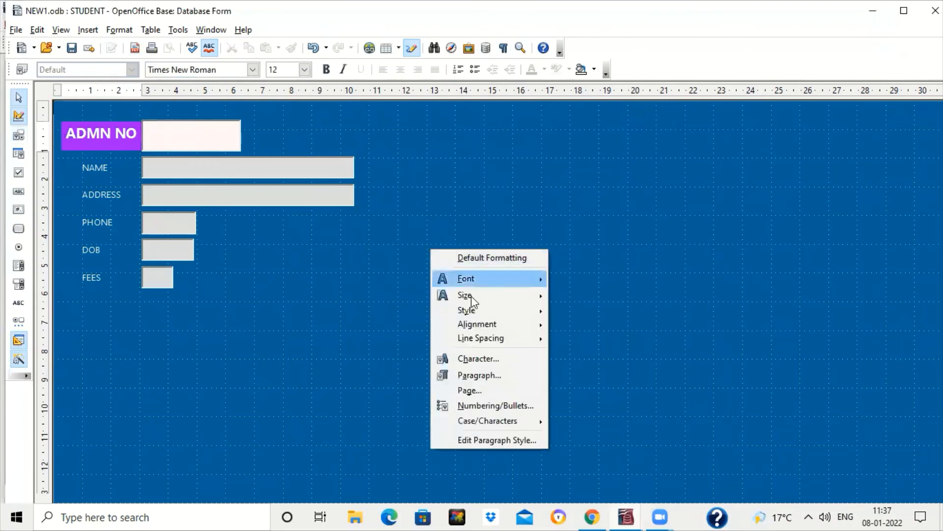
left_click(476, 390)
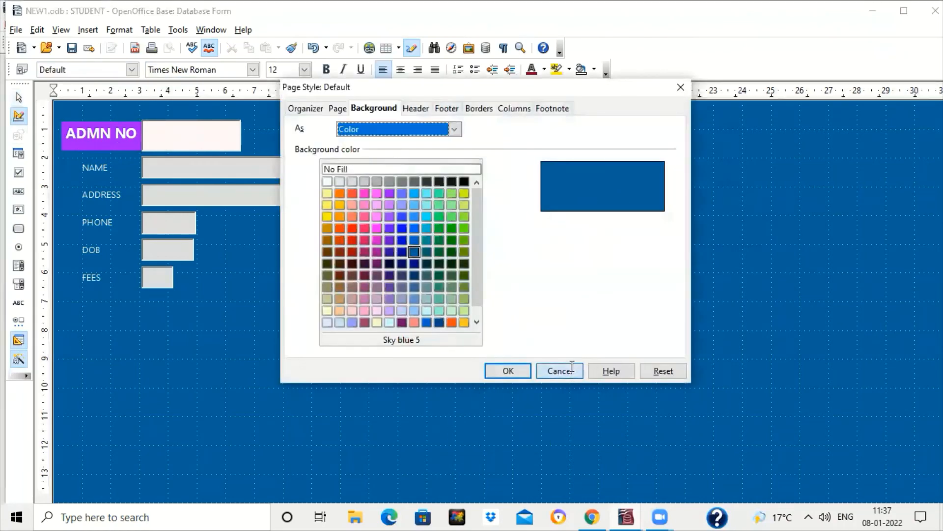
left_click(568, 371)
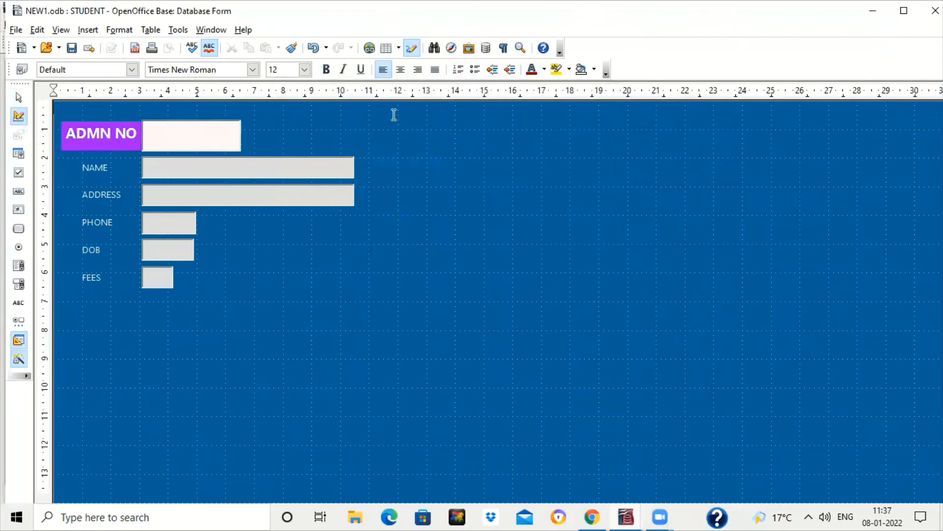
right_click(505, 273)
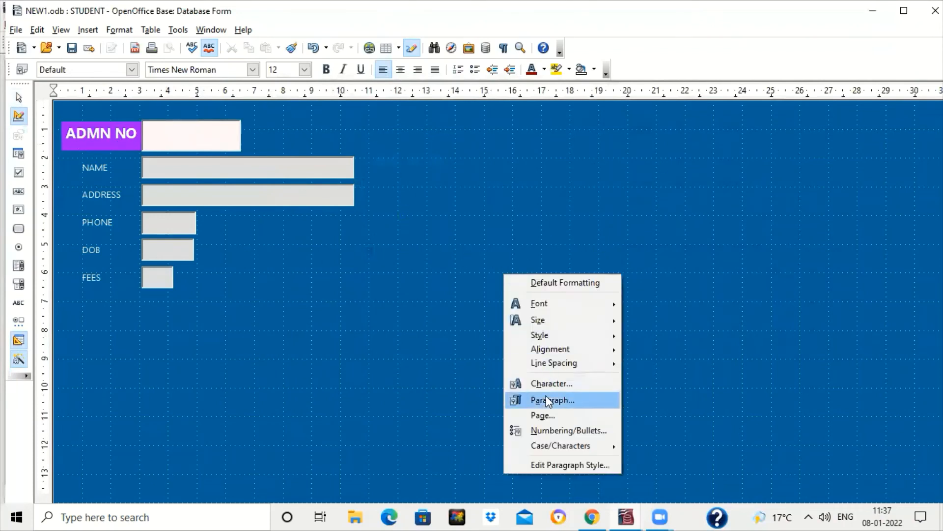
left_click(565, 279)
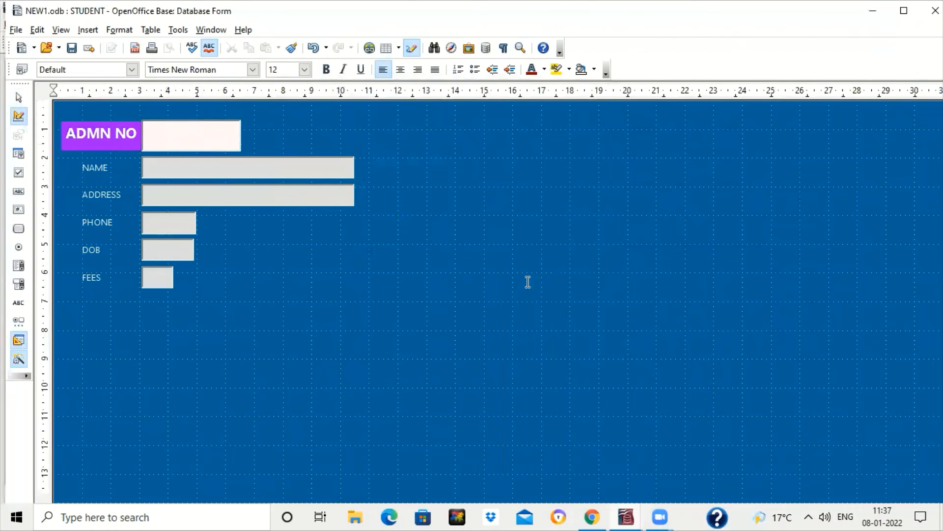
Step: Change the background color of the form's page style to a light cyan blue
right_click(550, 174)
left_click(608, 315)
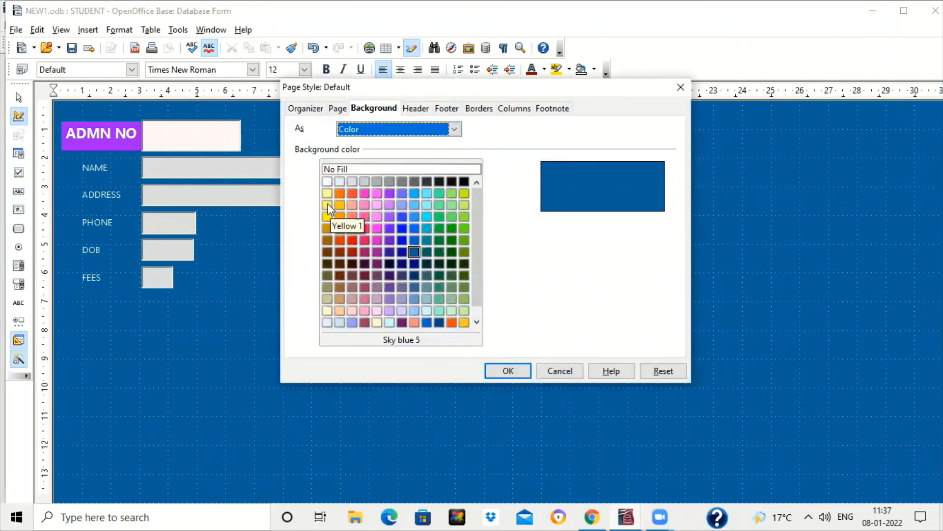
left_click(426, 192)
left_click(507, 366)
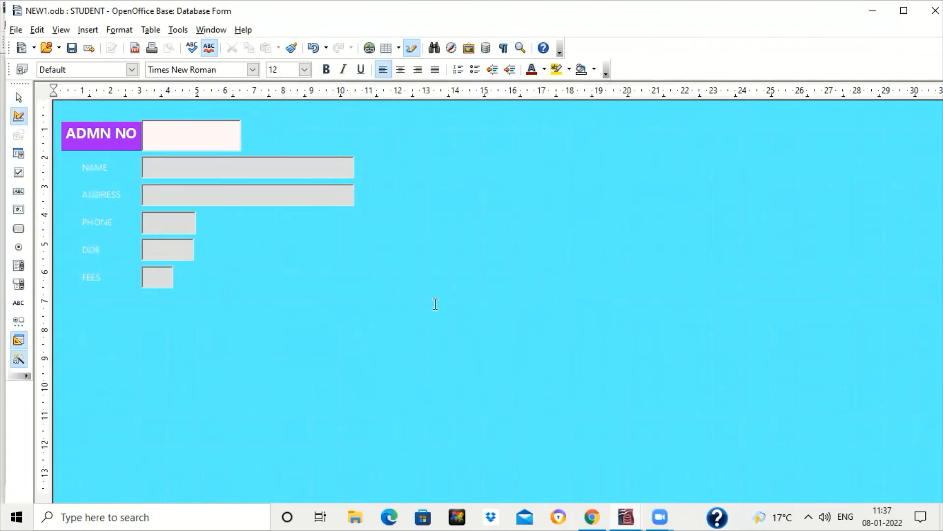
Step: Set the form's page background color to Red 8, save the form and close it
right_click(435, 304)
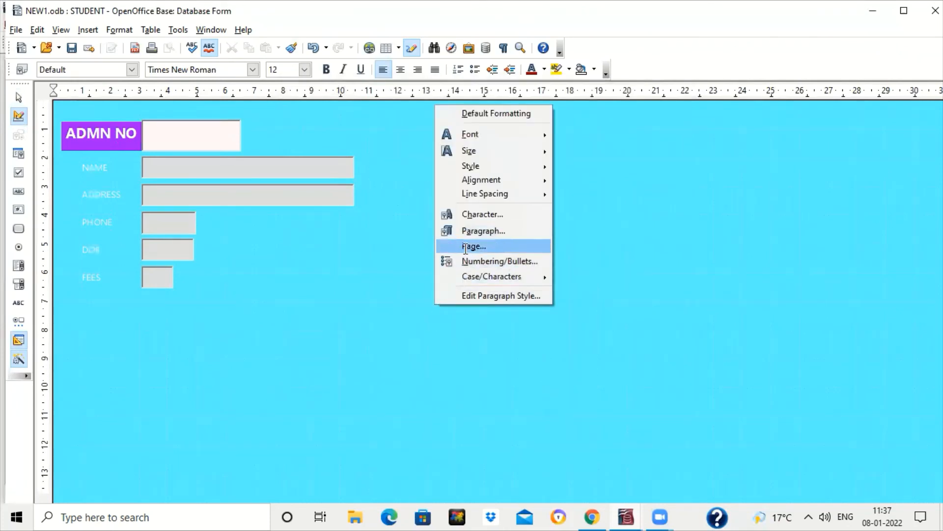
left_click(466, 247)
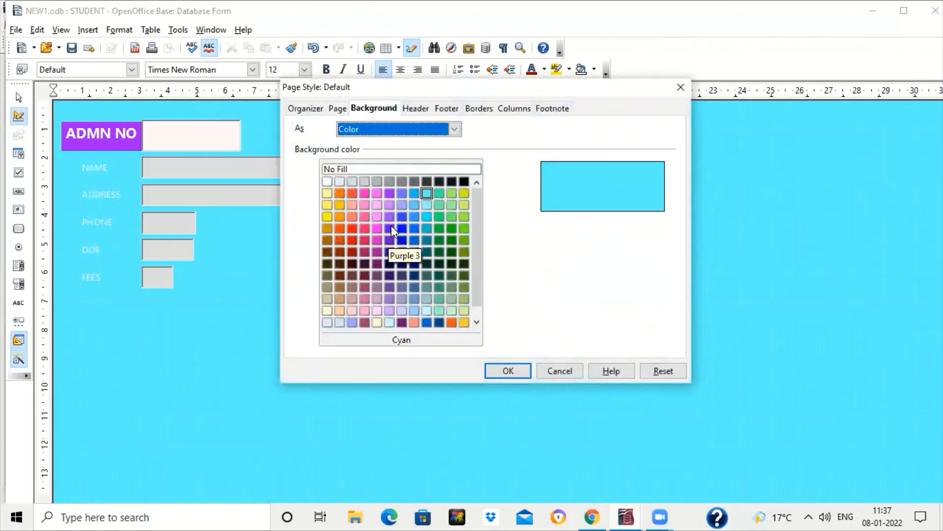
left_click(350, 285)
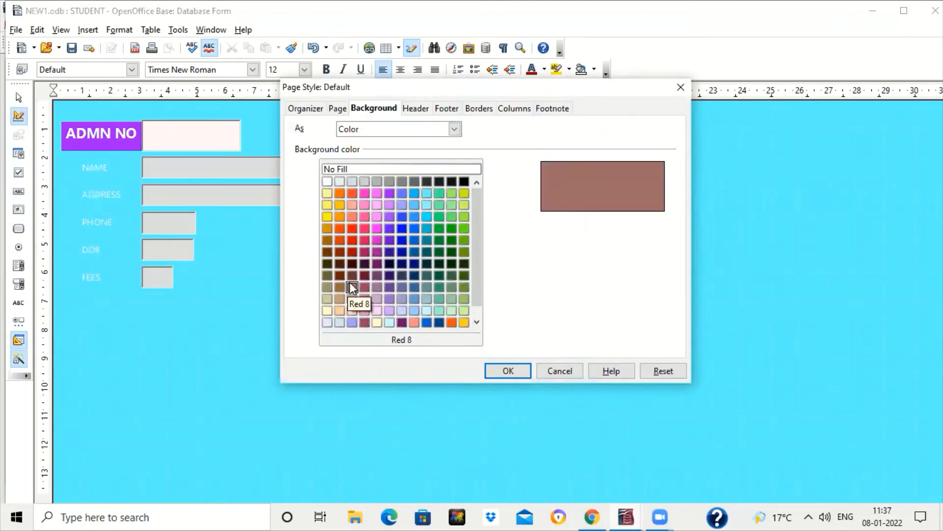
left_click(505, 370)
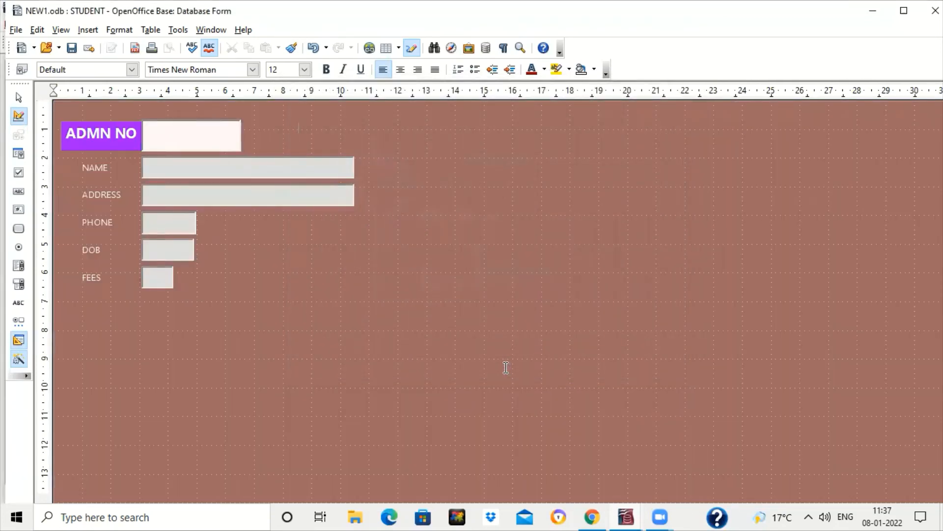
left_click(72, 49)
left_click(935, 10)
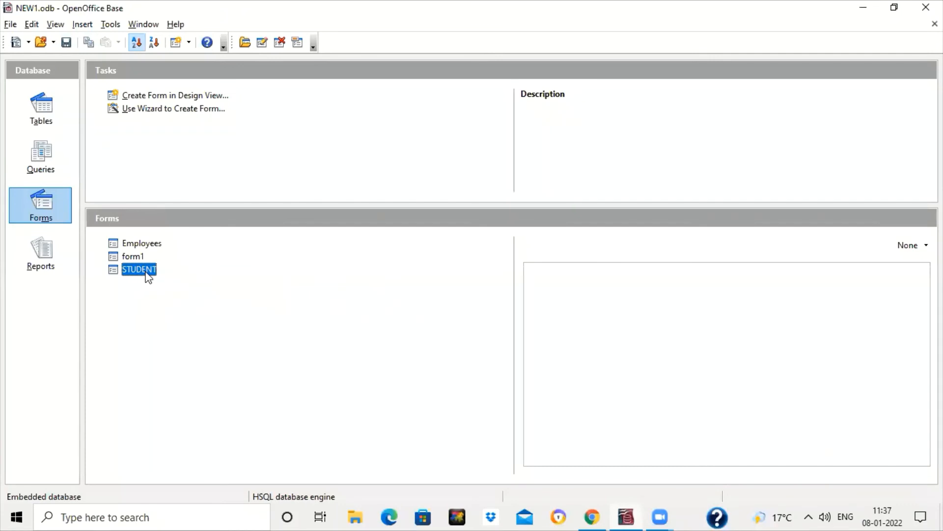
Step: Reopen the STUDENT form for editing and close it, saving its changes
right_click(146, 273)
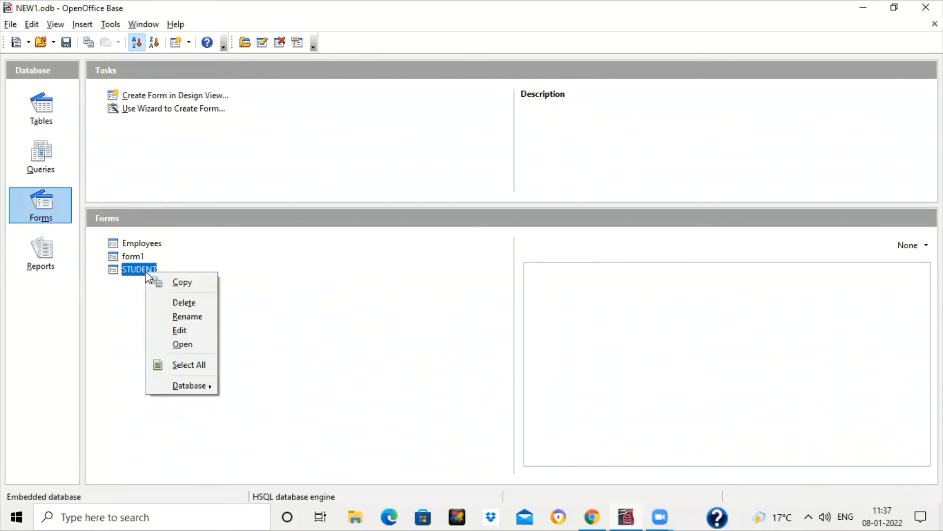
left_click(180, 330)
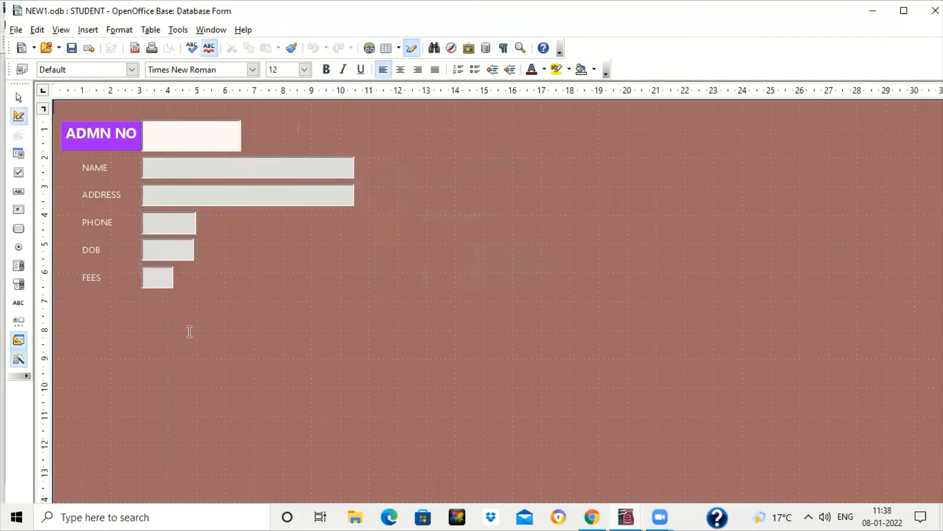
left_click(934, 11)
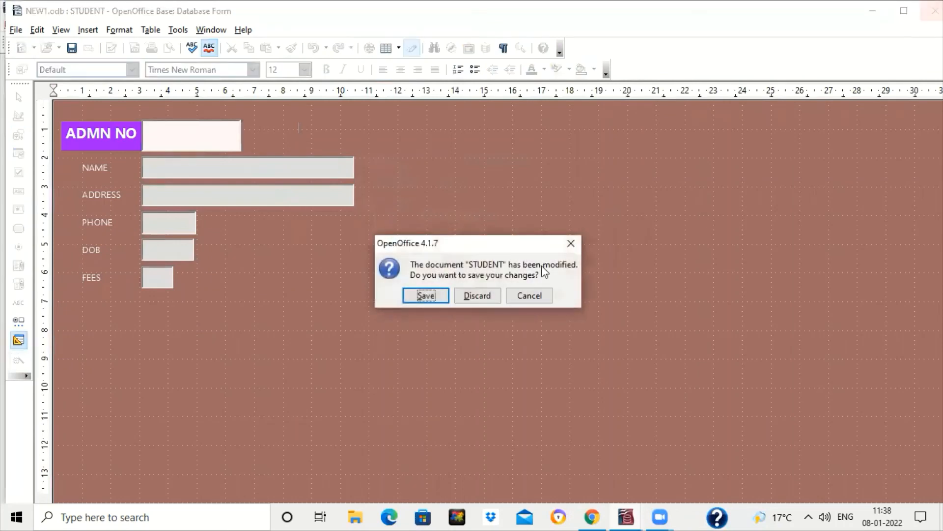
left_click(425, 295)
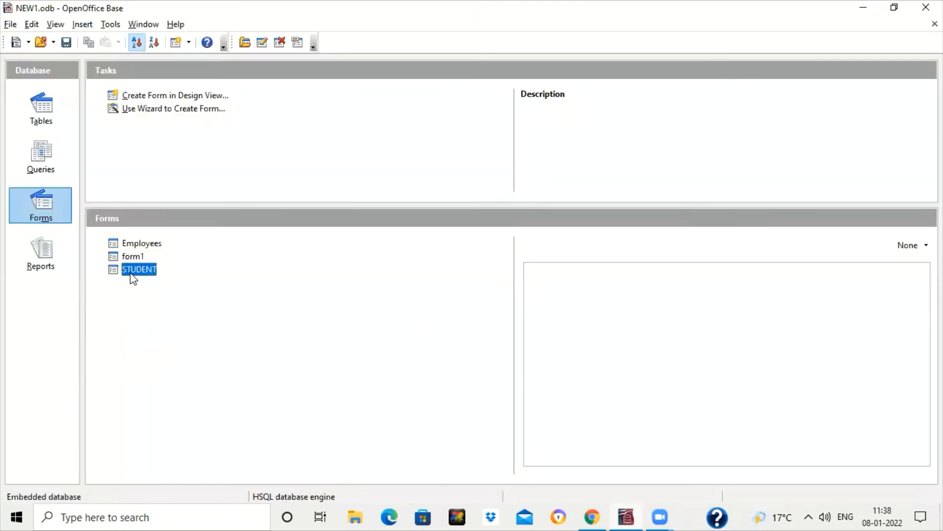
Step: Open the STUDENT form for data entry, browse forward to the fourth record and close the form
double_click(132, 270)
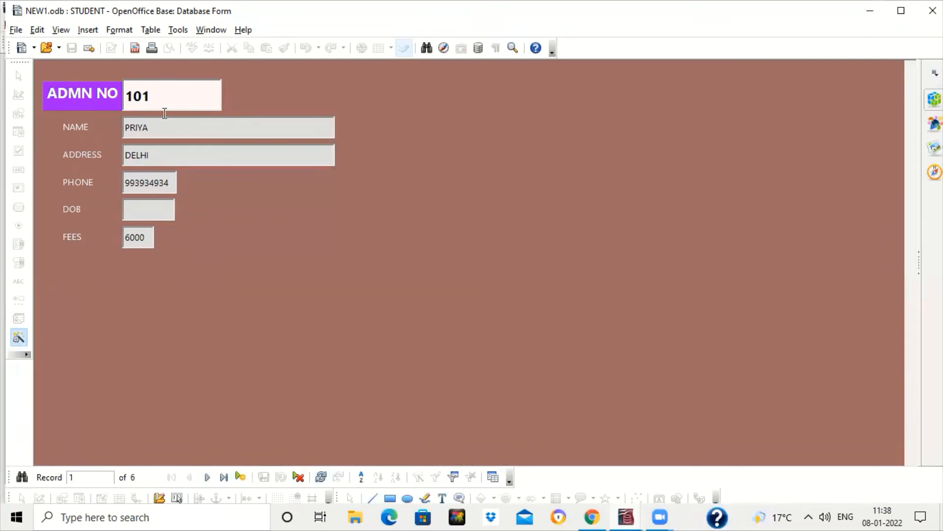
left_click(208, 478)
left_click(208, 477)
left_click(208, 477)
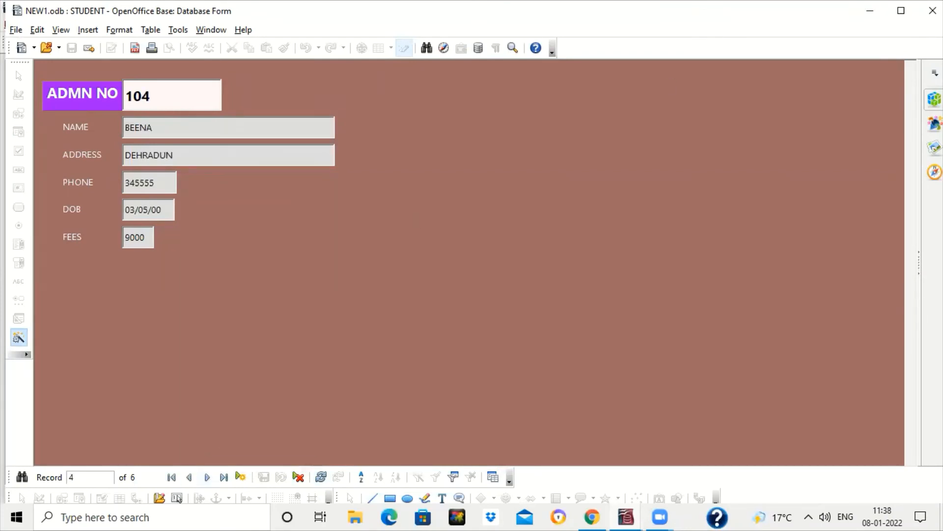
left_click(932, 10)
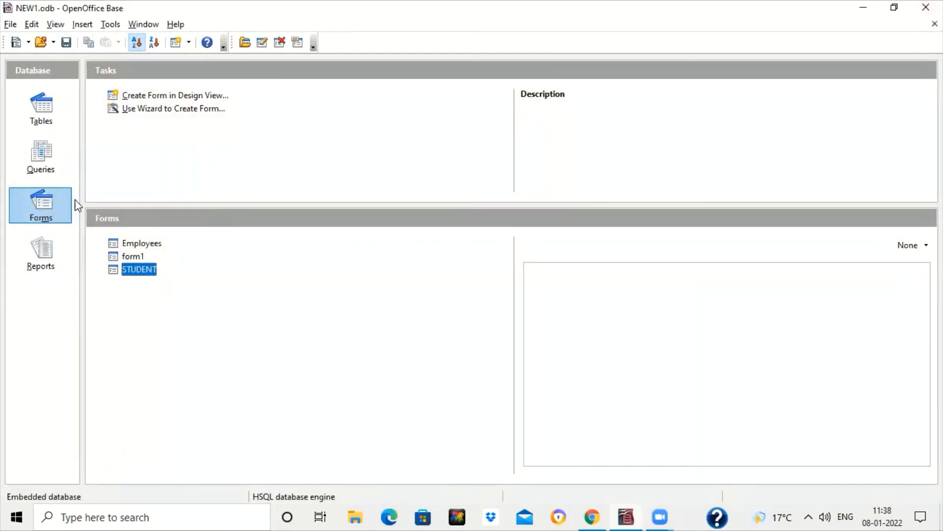
Step: Start a new report with the Report Wizard and include all fields of the Employees table
left_click(54, 251)
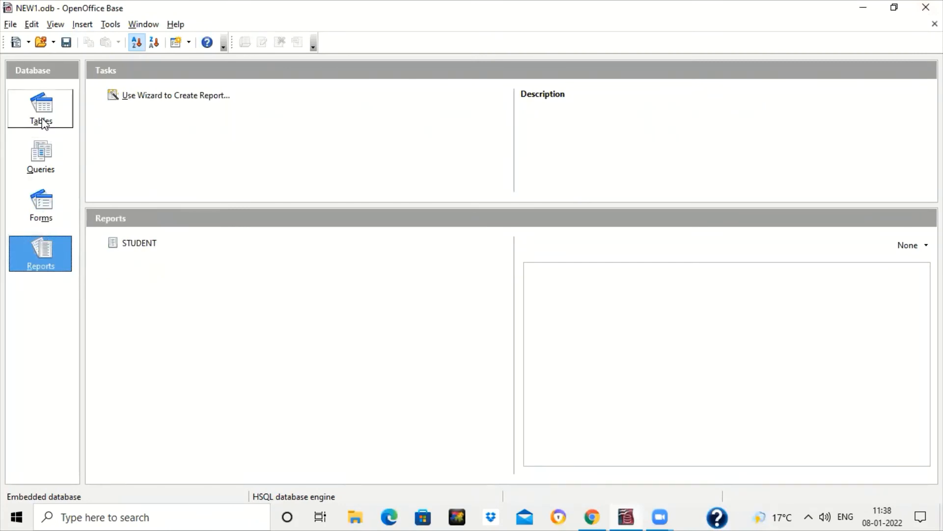
left_click(169, 101)
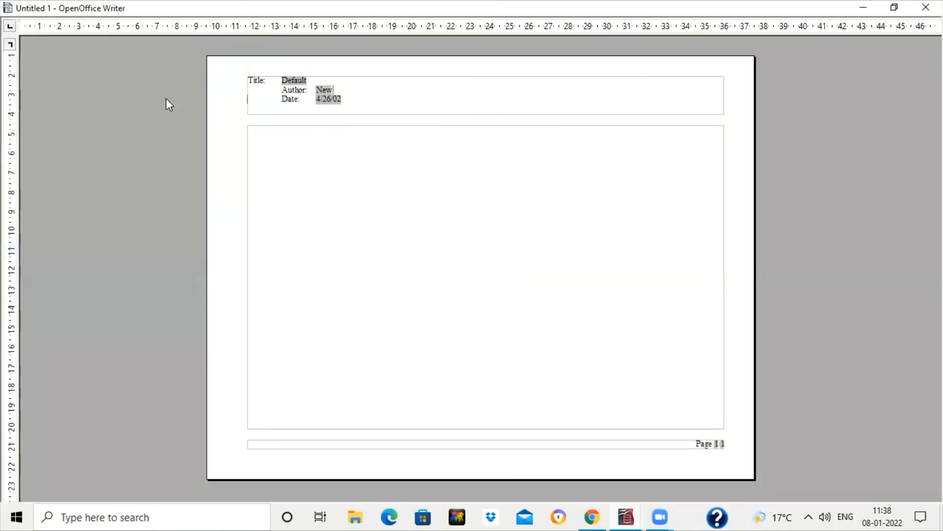
left_click(499, 180)
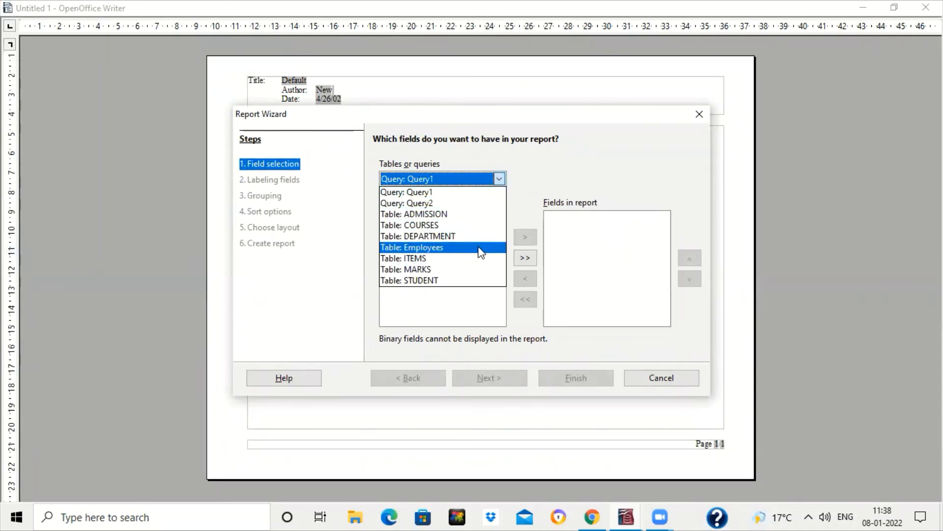
left_click(524, 187)
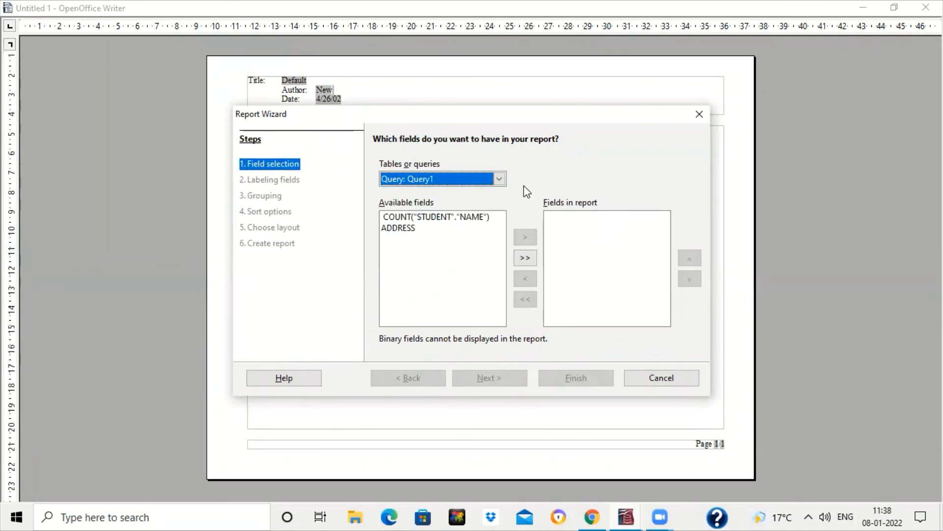
left_click(499, 180)
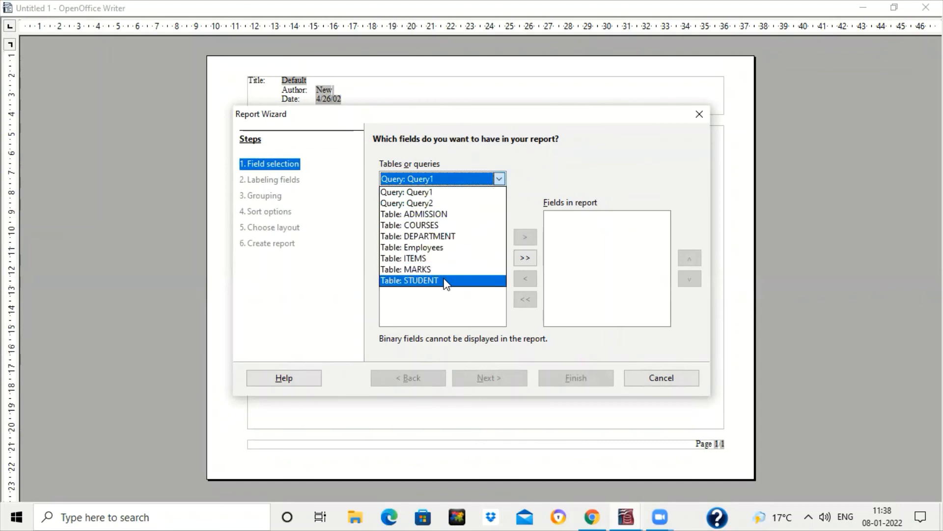
left_click(443, 248)
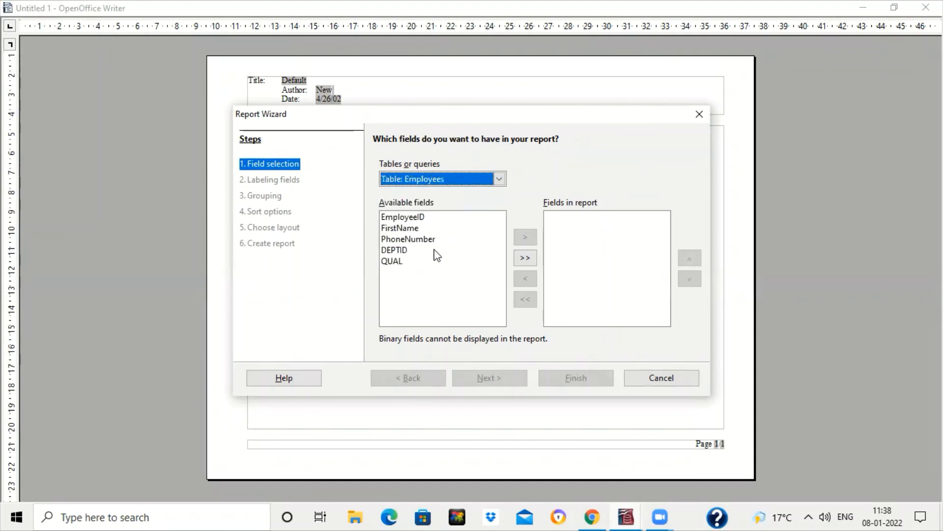
left_click(526, 258)
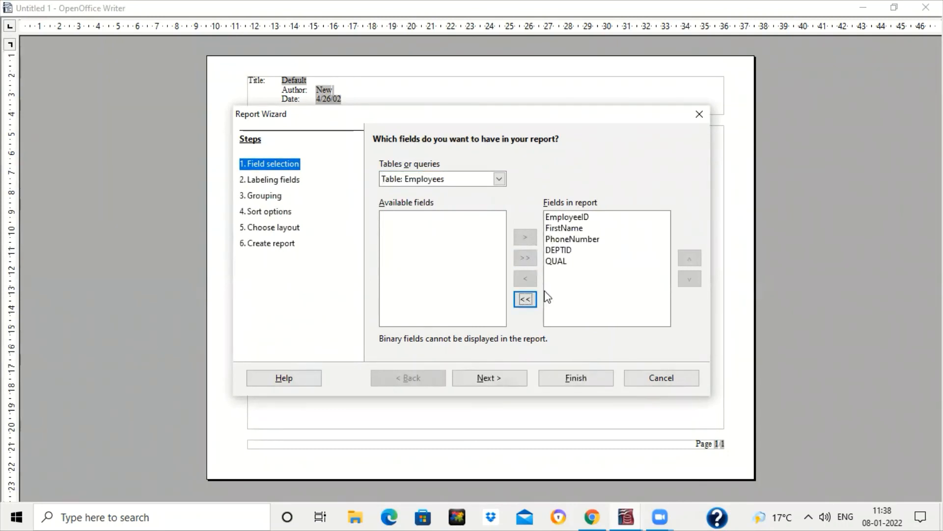
Step: Keep the default field labels and group the report by DEPTID
left_click(501, 376)
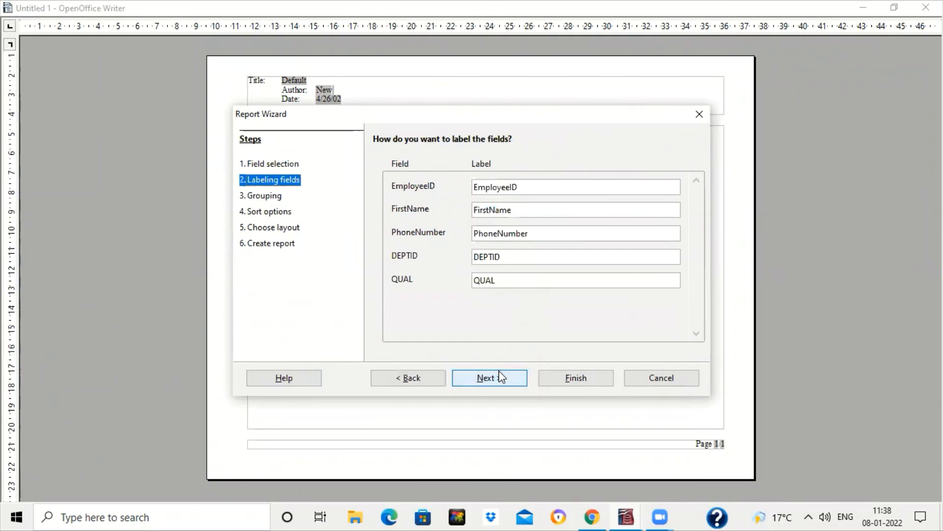
left_click(501, 376)
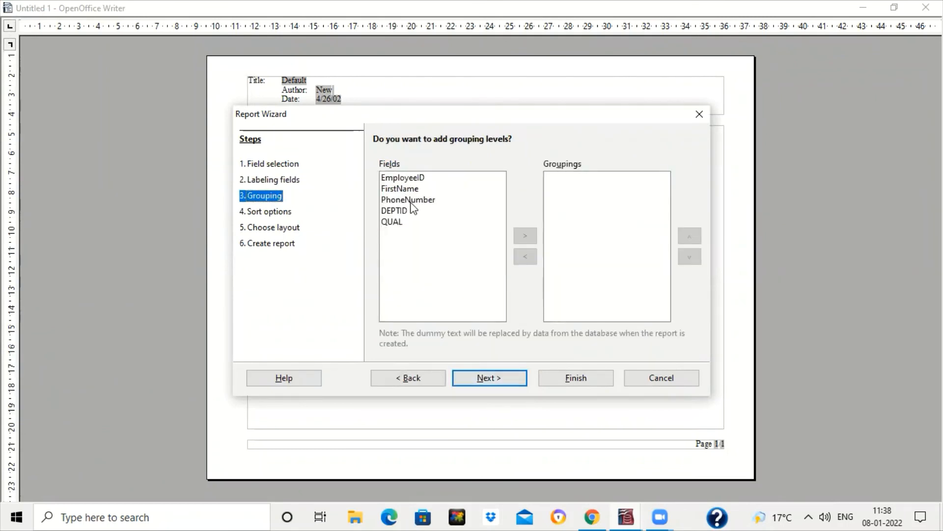
left_click(412, 220)
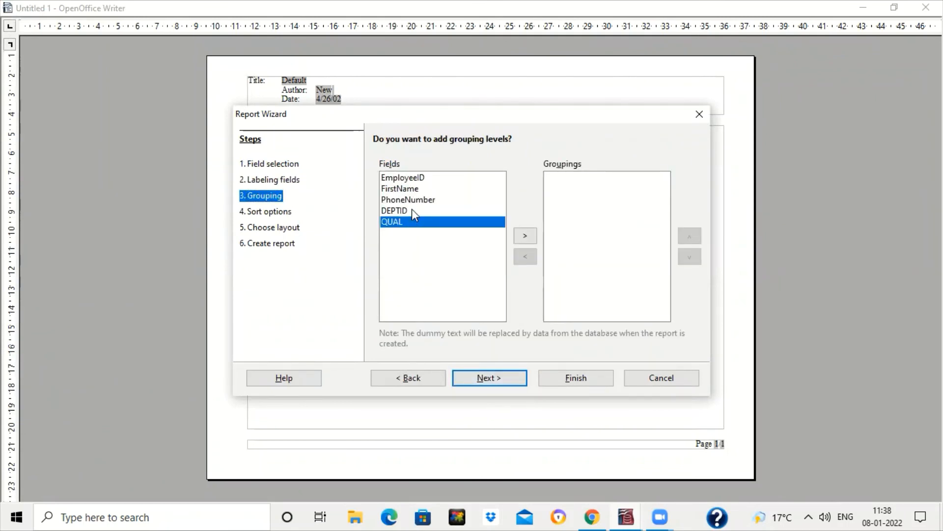
left_click(412, 210)
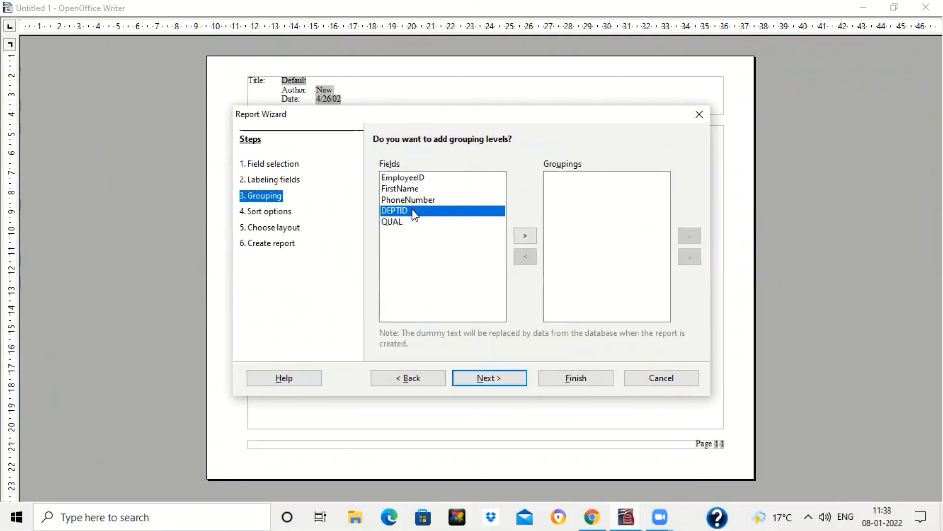
left_click(527, 235)
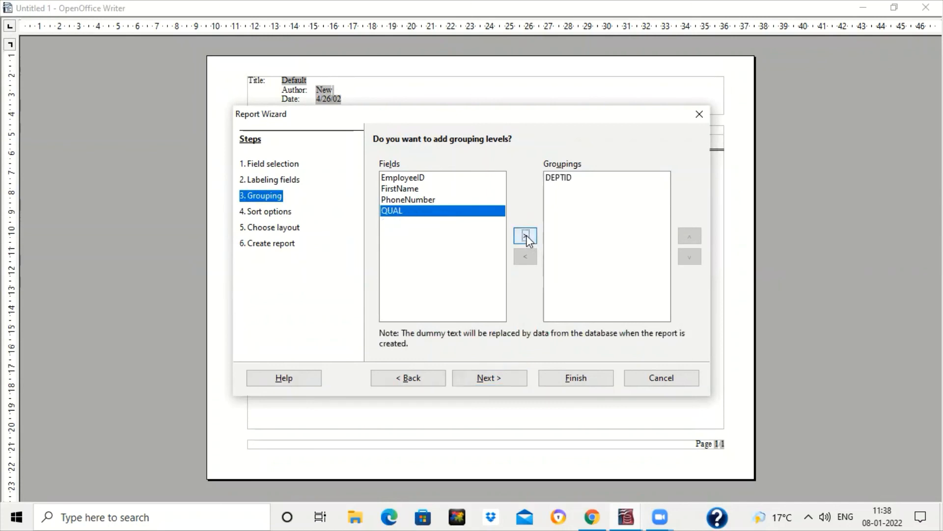
Step: Keep the default sorting and Default landscape layout, and create the dynamic report titled Employees right away
left_click(500, 376)
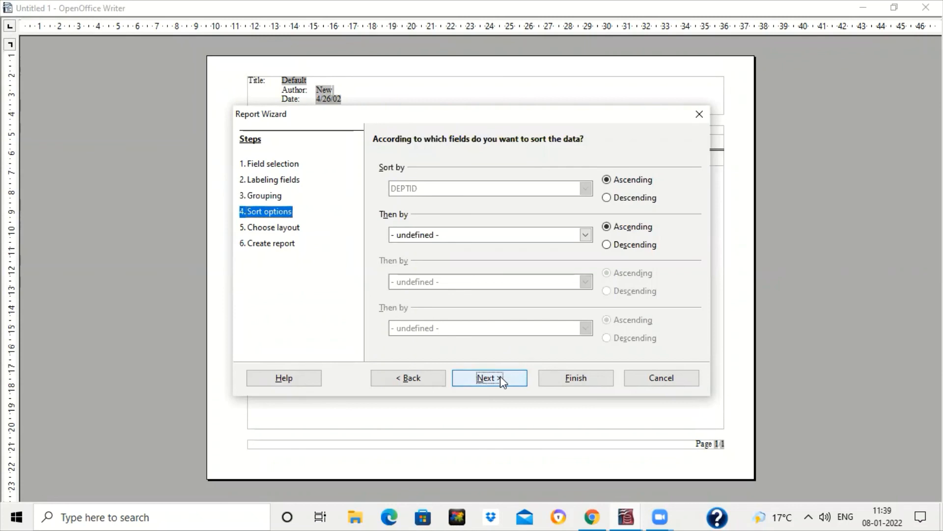
left_click(500, 376)
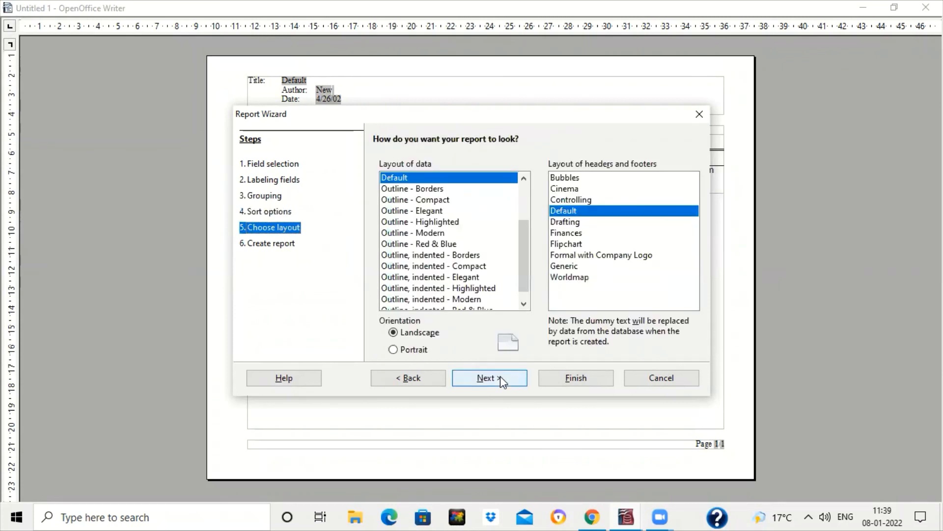
left_click(500, 376)
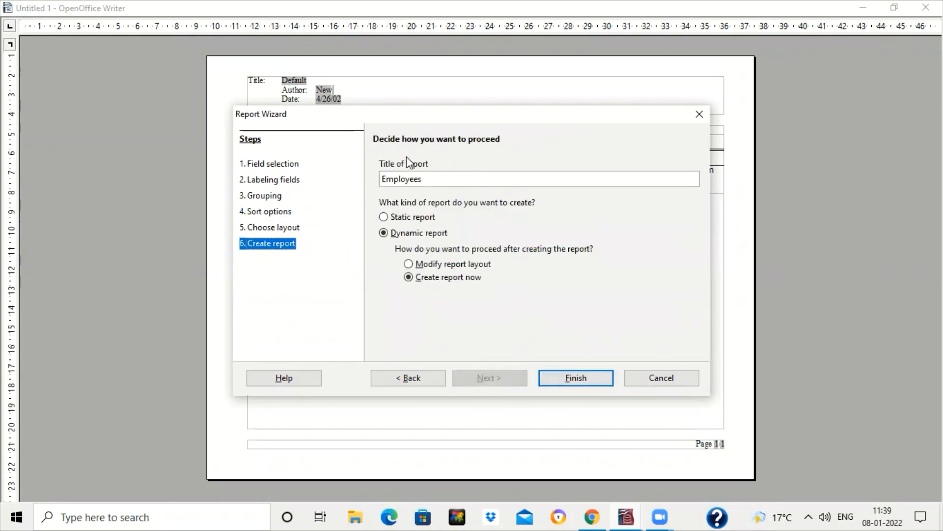
left_click(556, 383)
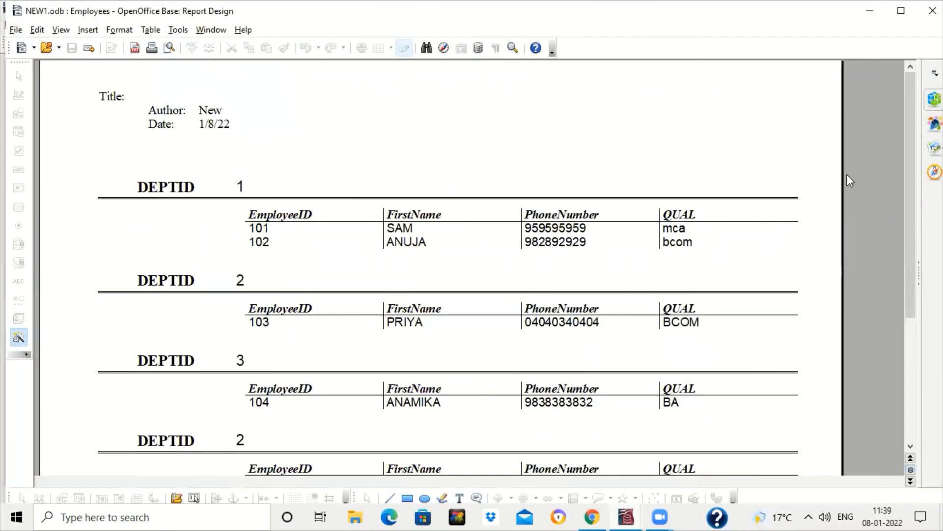
Step: Look through the Employees report's department groups down to the end of the page and back to its beginning
mouse_move(913, 176)
left_mouse_down()
mouse_move(910, 278)
mouse_move(917, 172)
left_mouse_up()
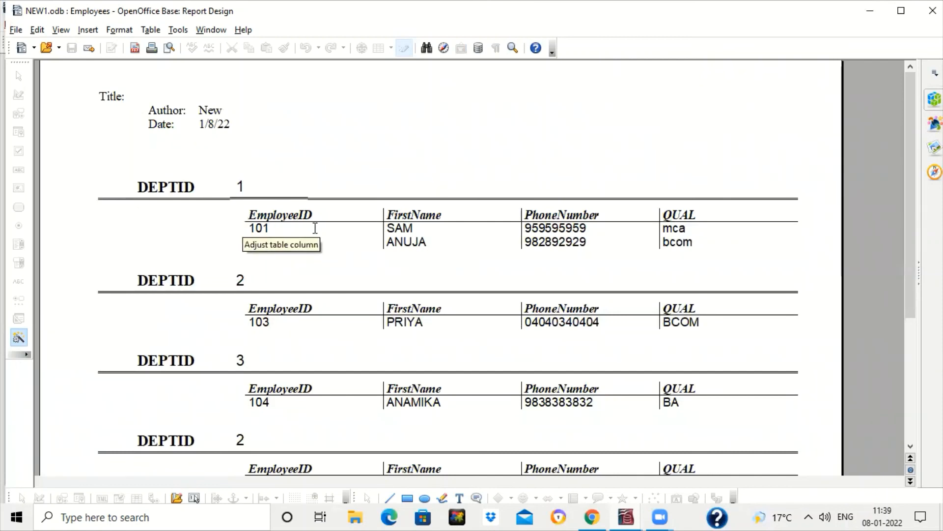
left_click_drag(124, 262, 834, 239)
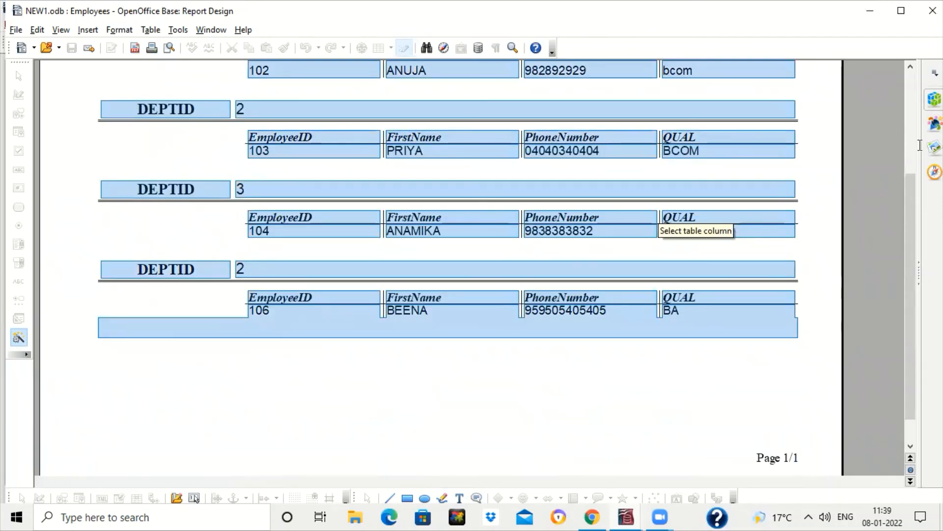
scroll(915, 109, "up", 4)
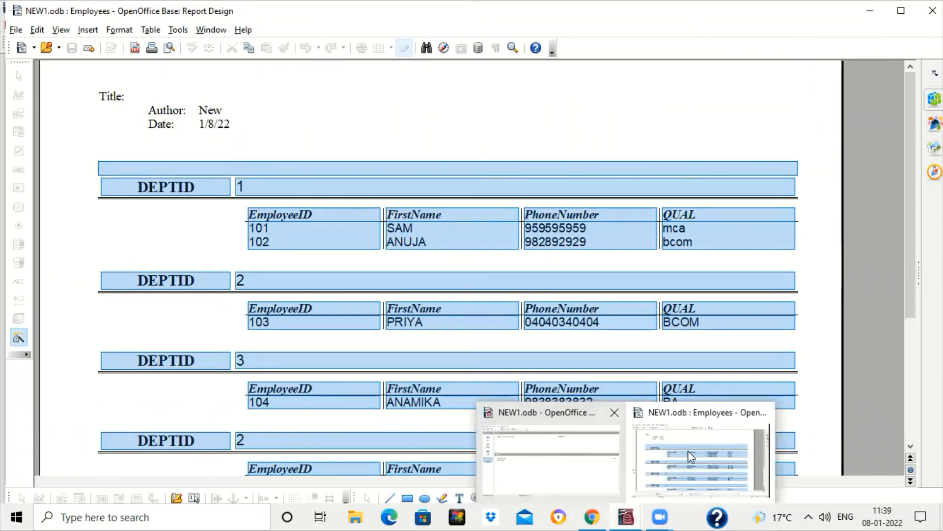
left_click(697, 457)
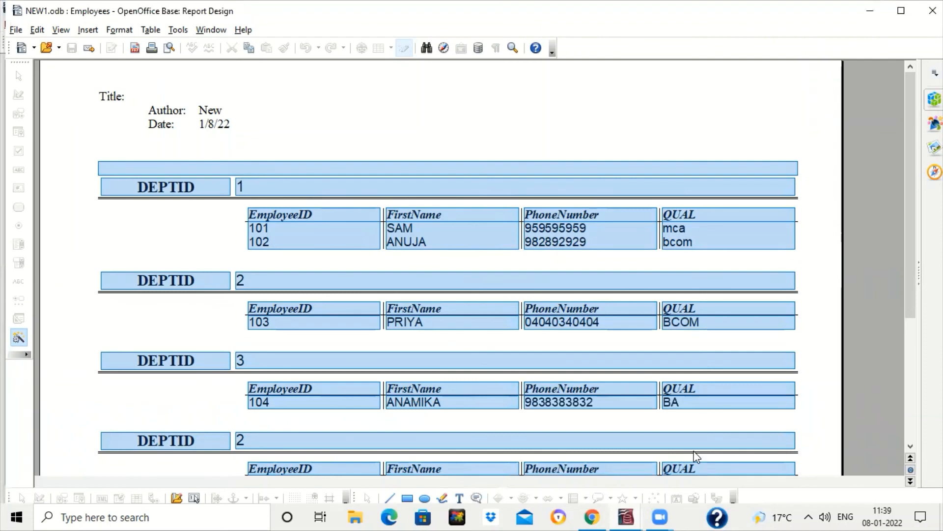